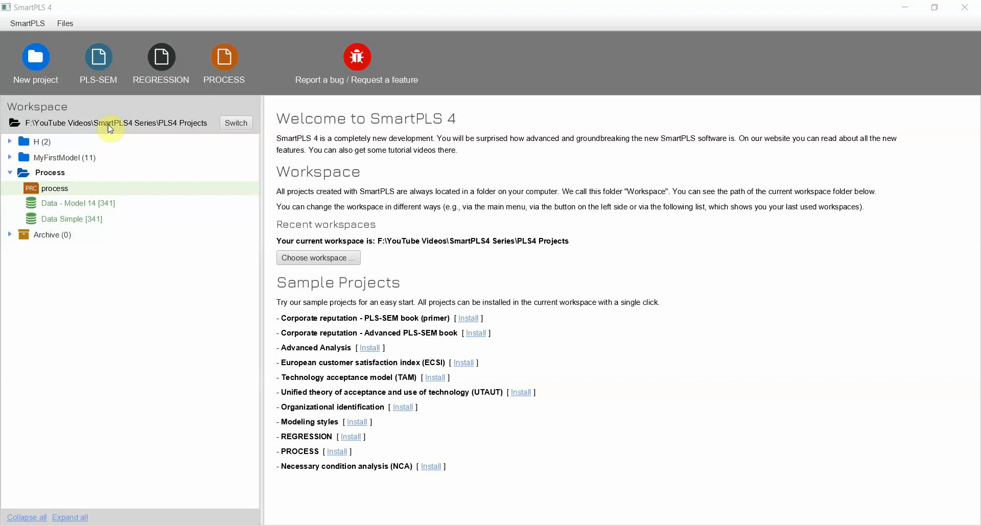
- Create a REGRESSION model named 'regression' in the Process project and open it
click(49, 175)
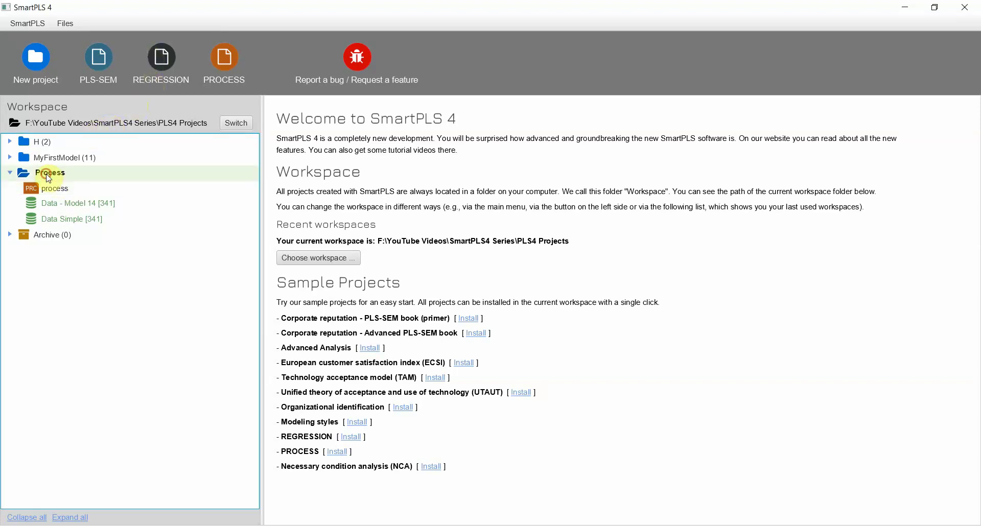
click(34, 67)
click(513, 312)
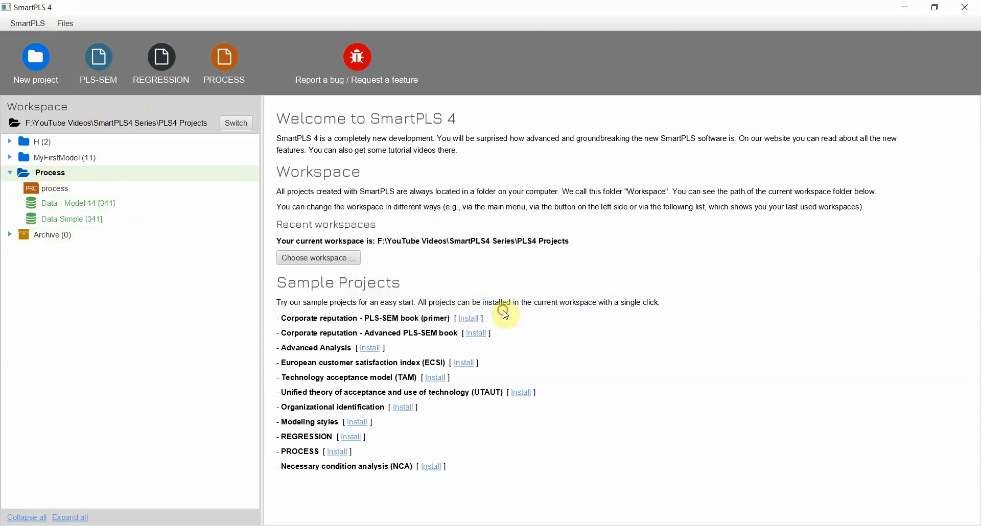
click(150, 66)
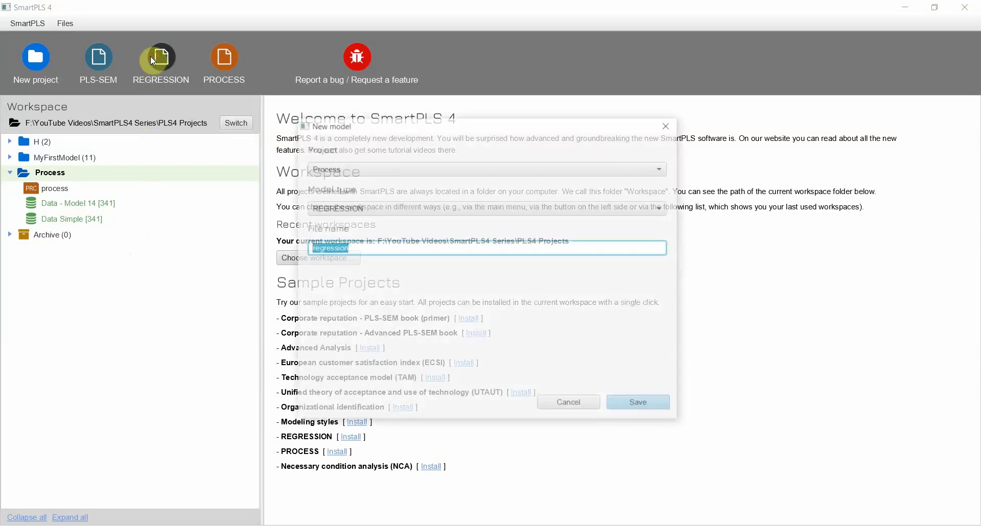
click(326, 168)
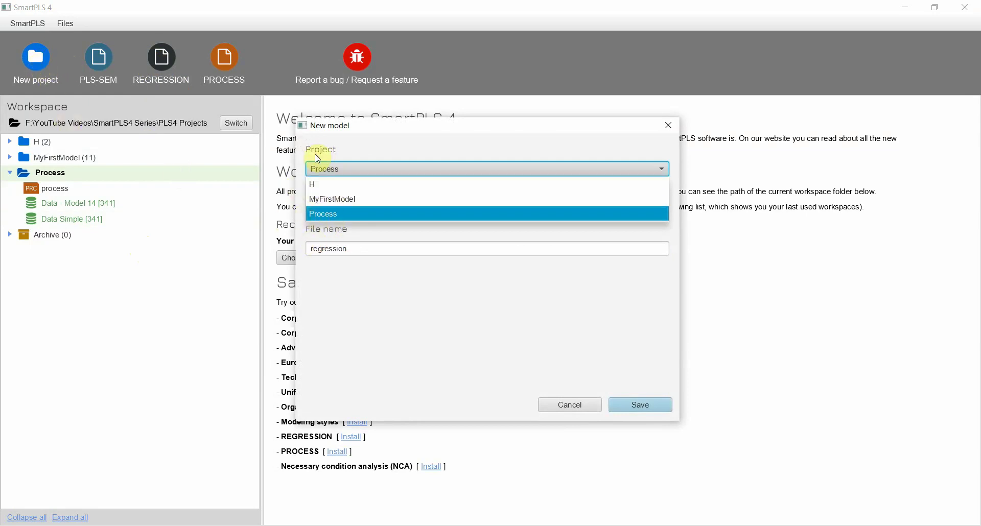
click(336, 214)
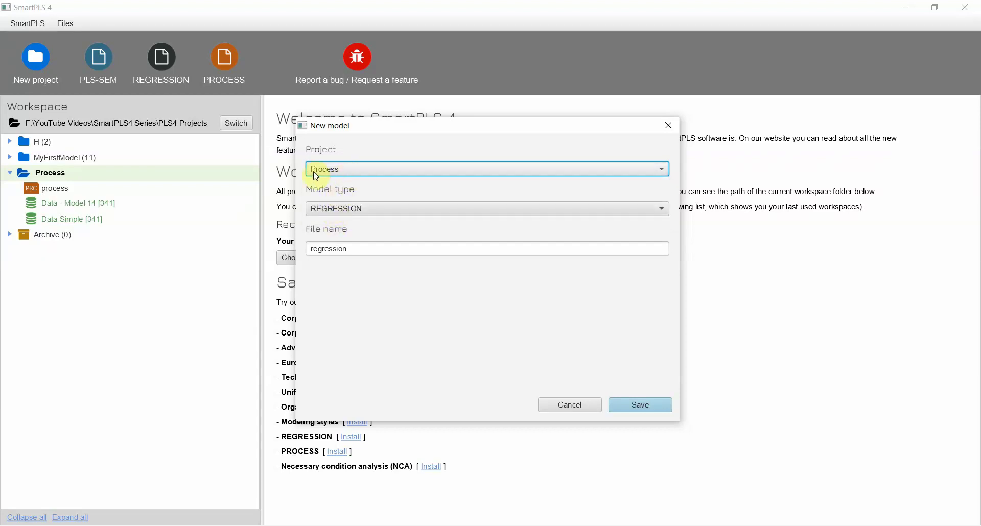
click(337, 209)
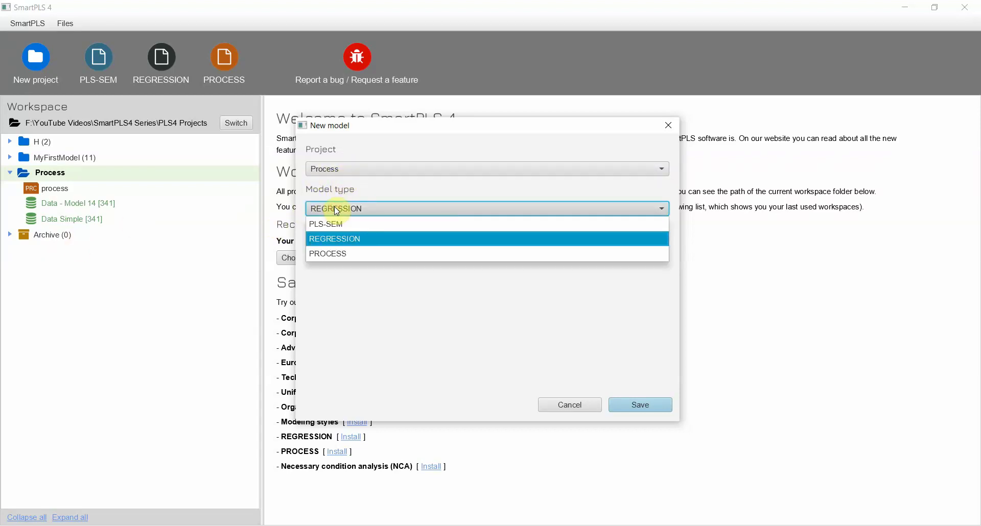
click(339, 239)
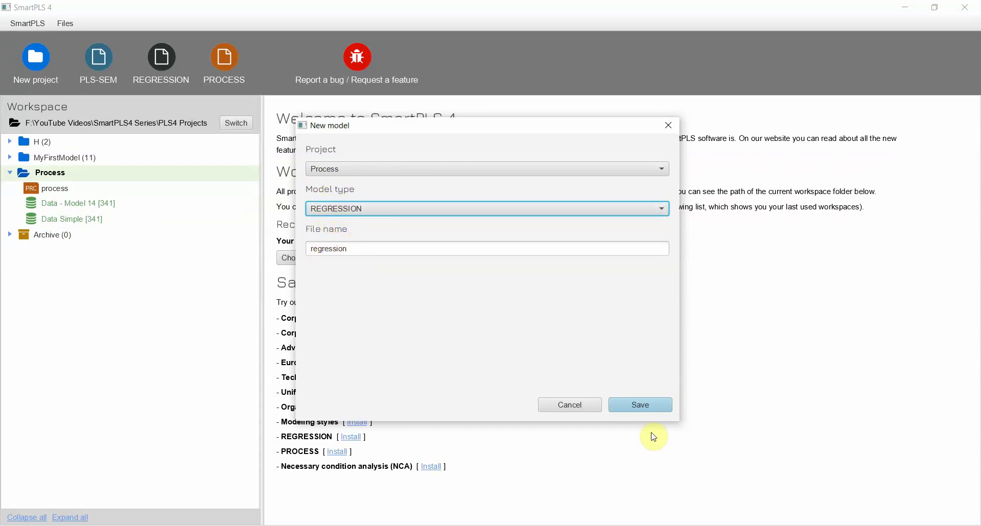
click(649, 402)
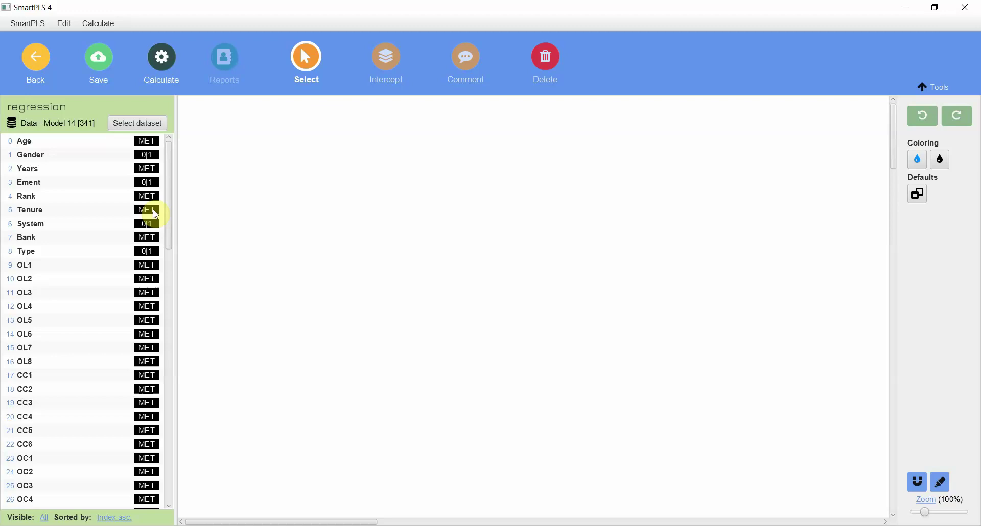
- Place OP from the bottom of the variable list on the canvas as the dependent variable
drag(168, 218, 184, 475)
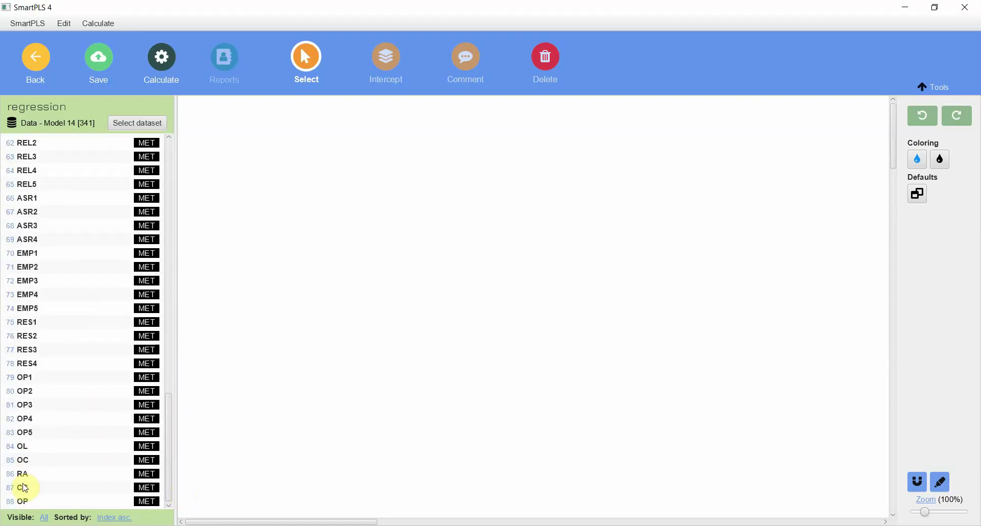
click(49, 503)
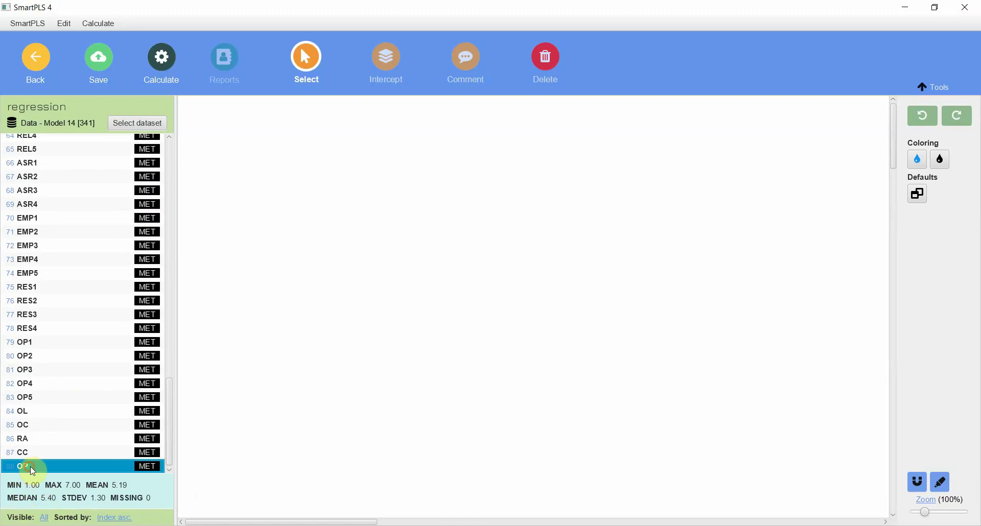
drag(31, 470, 644, 293)
click(841, 270)
click(517, 392)
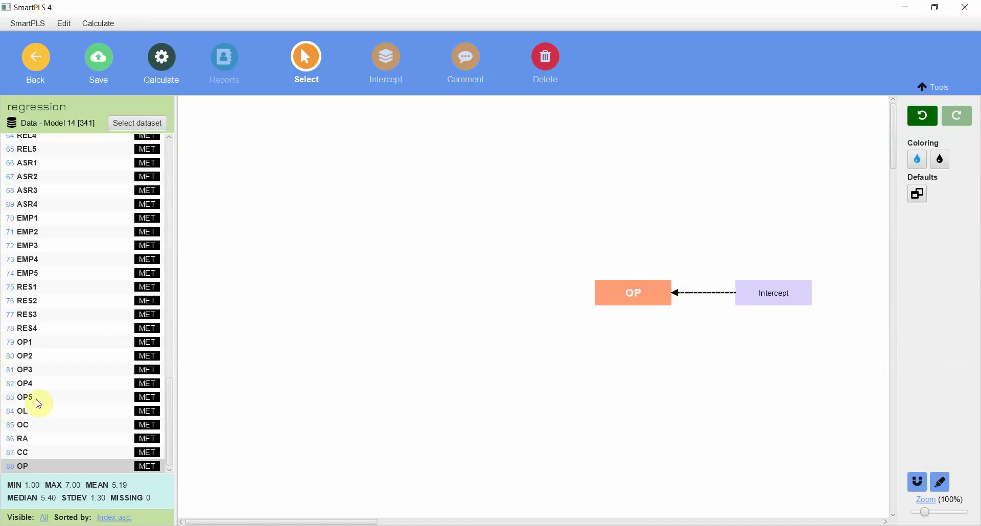
- Try linking CC to the OP box as a predictor
click(18, 451)
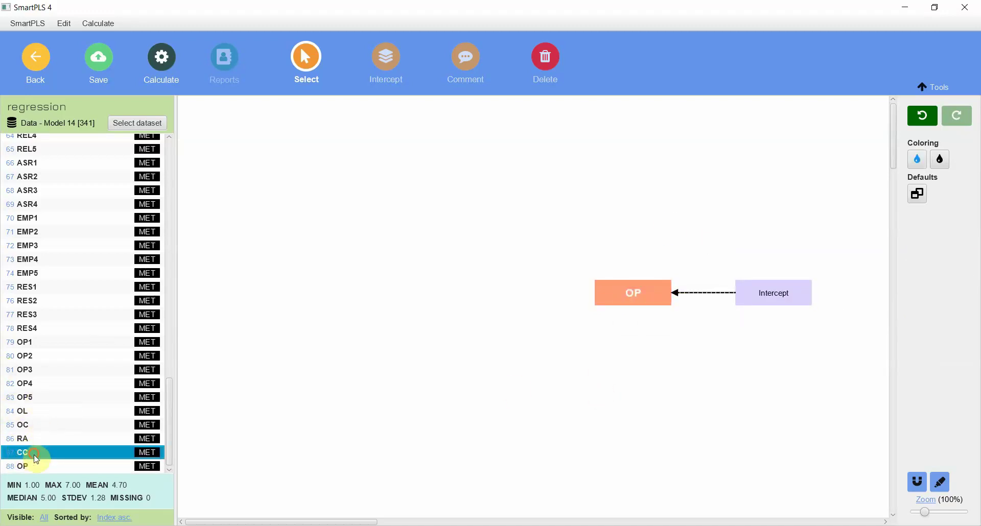
drag(36, 459, 465, 328)
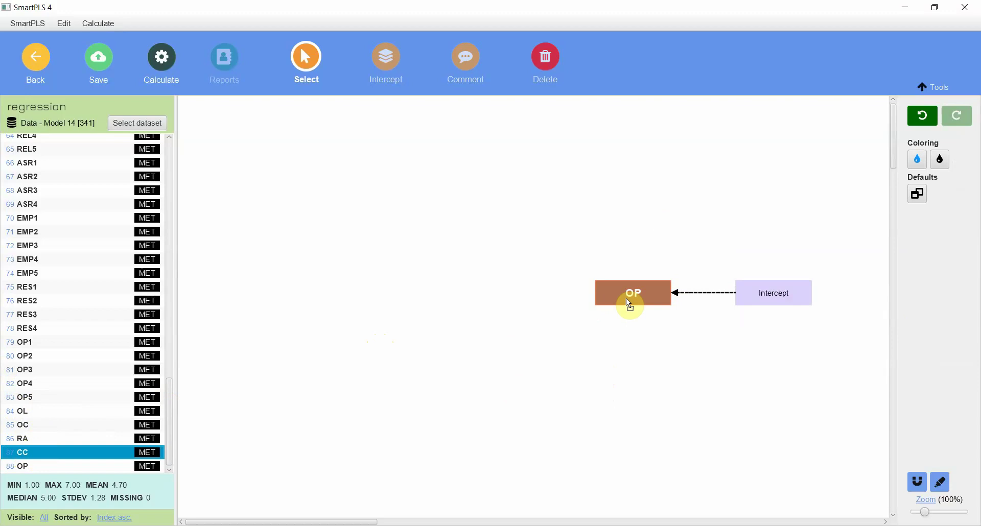
drag(626, 299, 630, 299)
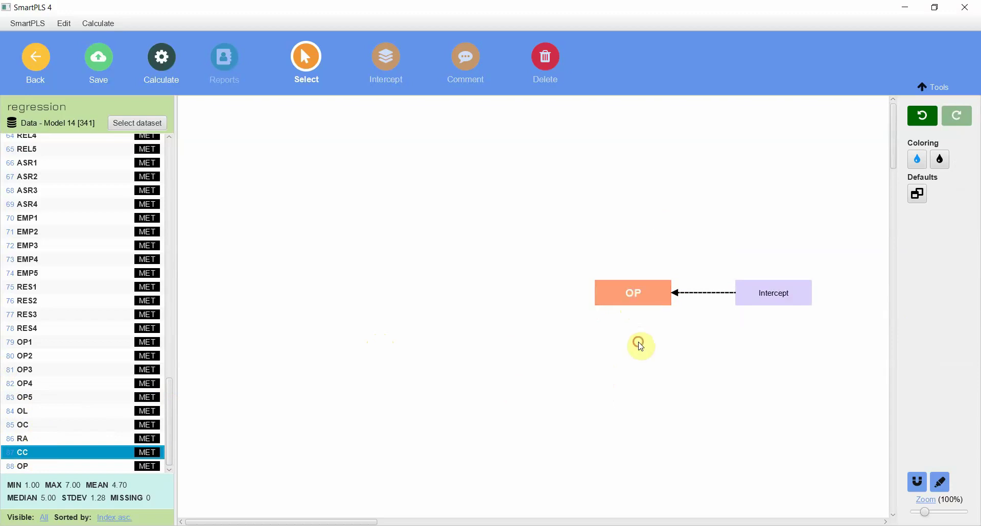
click(53, 447)
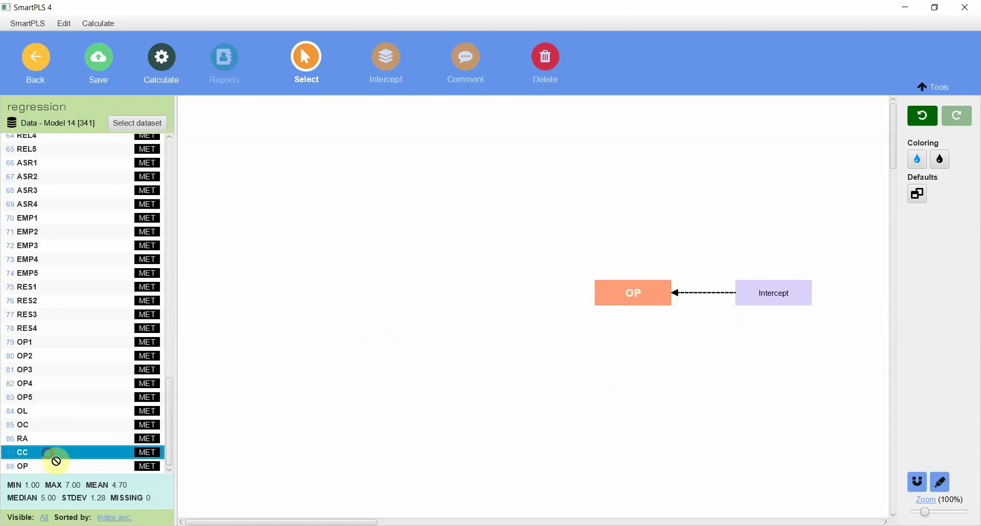
- Add CC and OC as predictors pointing into OP
drag(56, 462, 625, 290)
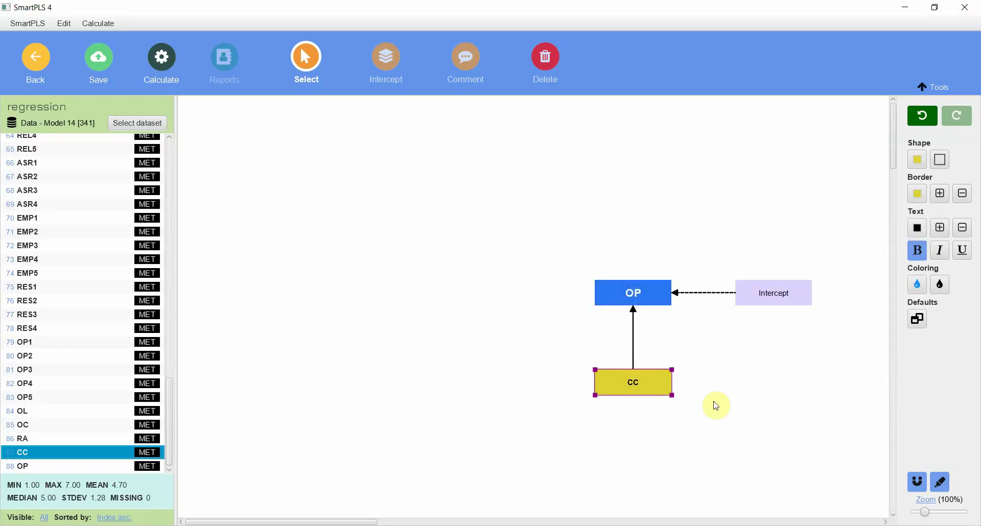
click(642, 301)
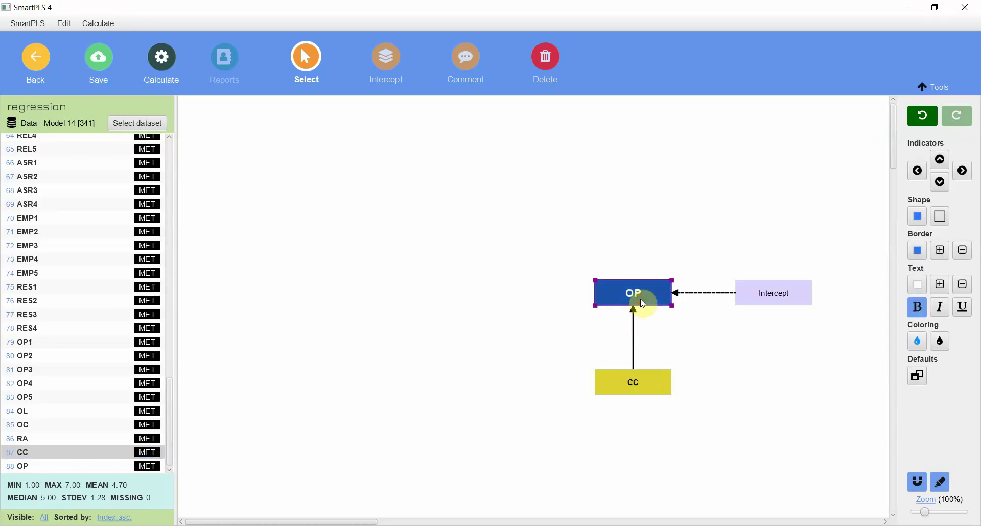
click(28, 424)
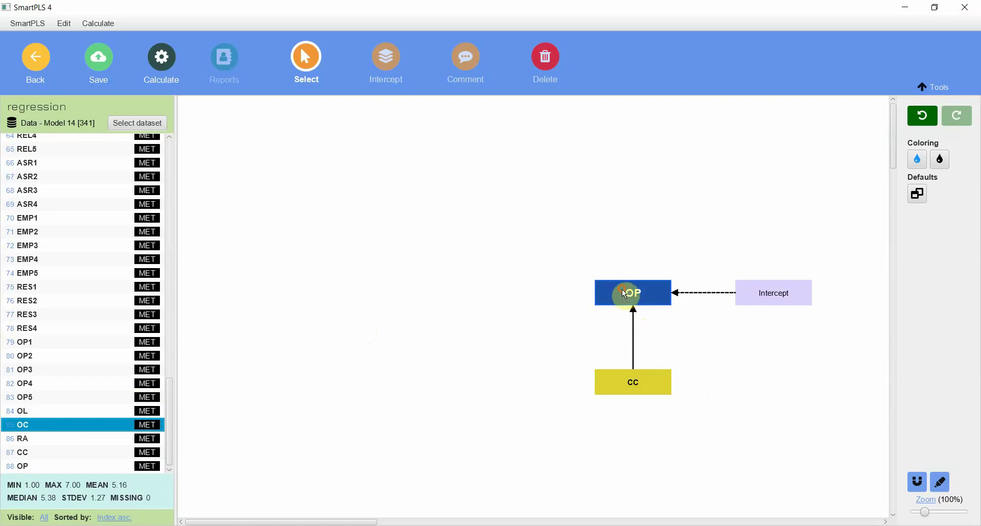
click(623, 290)
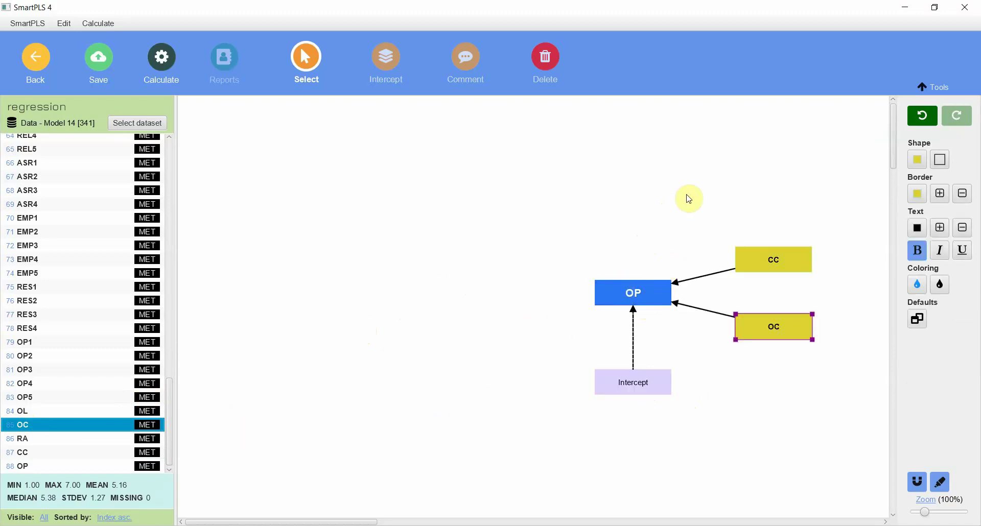
- Shift the whole four-box model toward the left of the canvas
drag(689, 193, 865, 420)
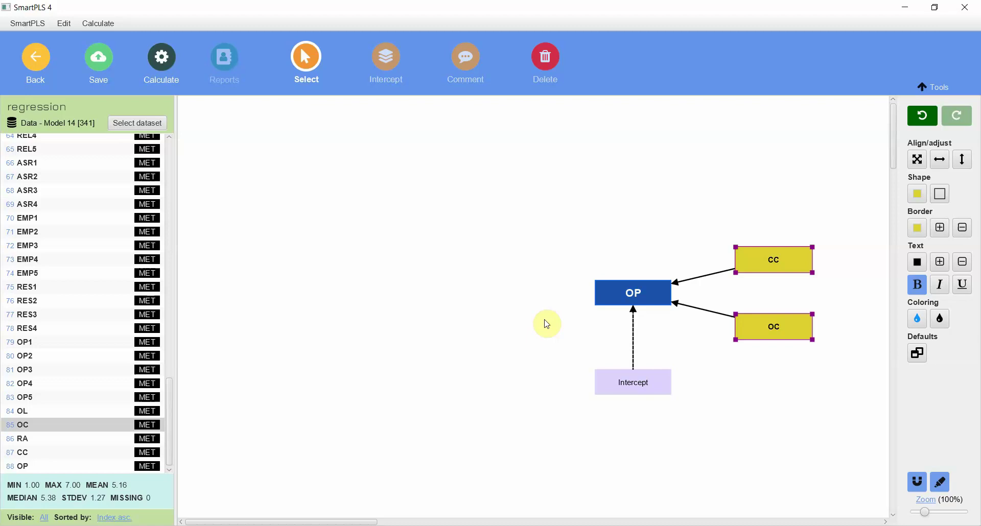
click(627, 289)
click(627, 395)
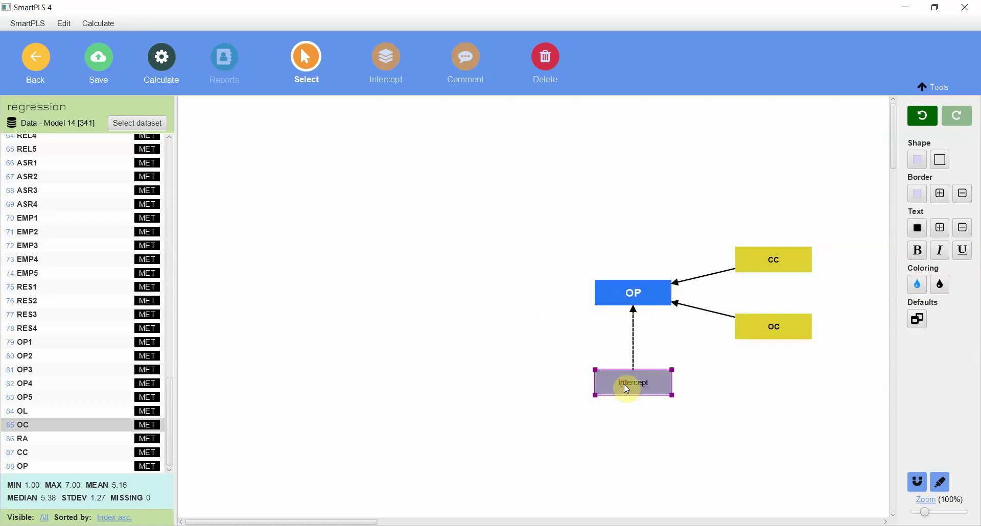
drag(449, 189, 870, 455)
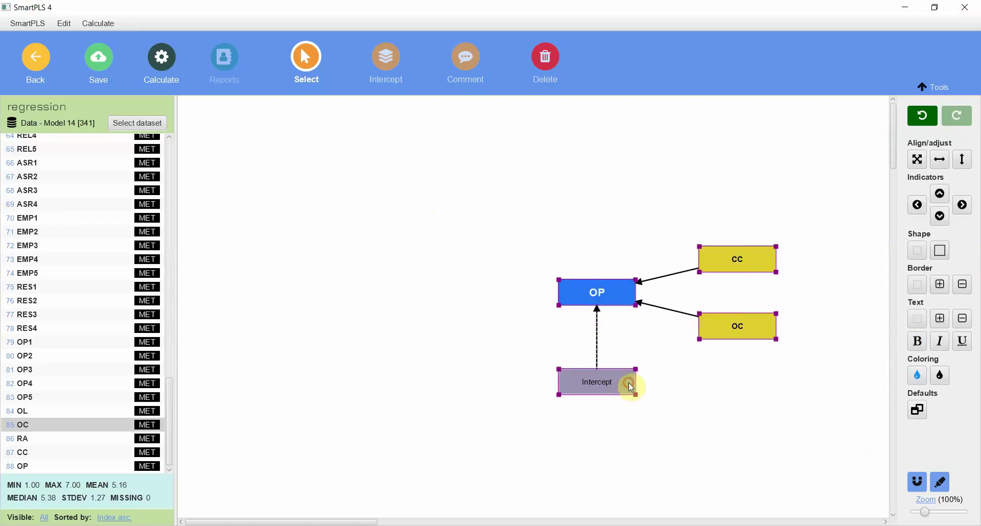
drag(628, 382, 410, 363)
click(557, 425)
- Spread the boxes: CC and OC right of OP, CC up, OC down, Intercept lower
drag(471, 200, 627, 363)
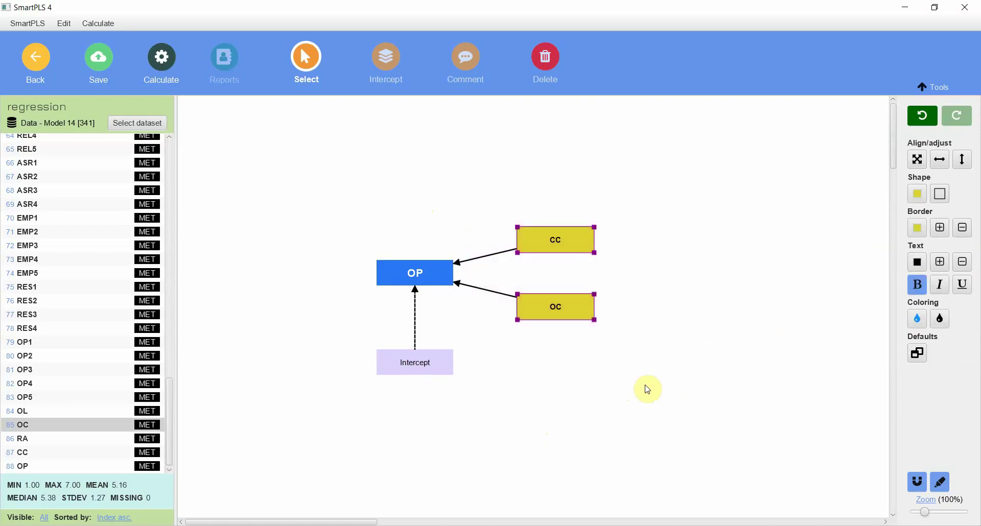
drag(564, 317, 685, 318)
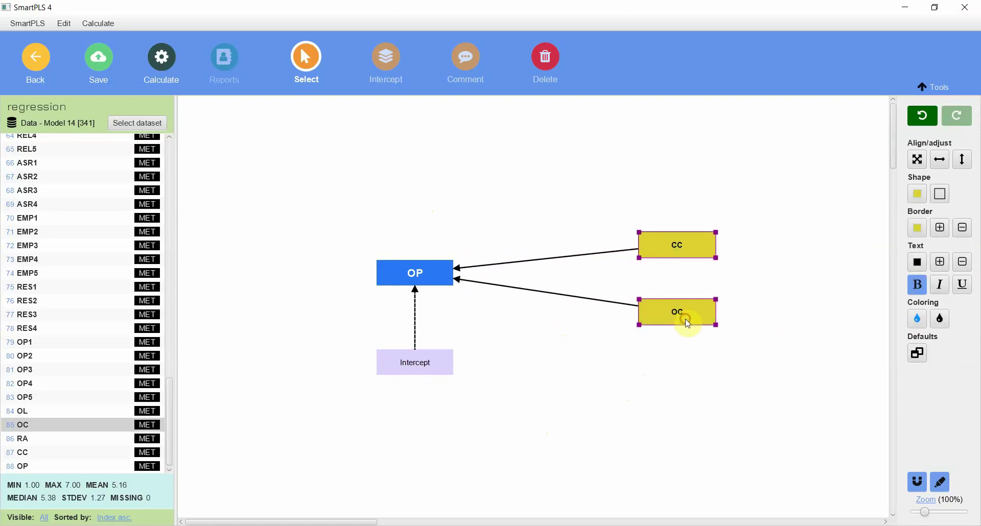
click(736, 288)
drag(661, 248, 670, 185)
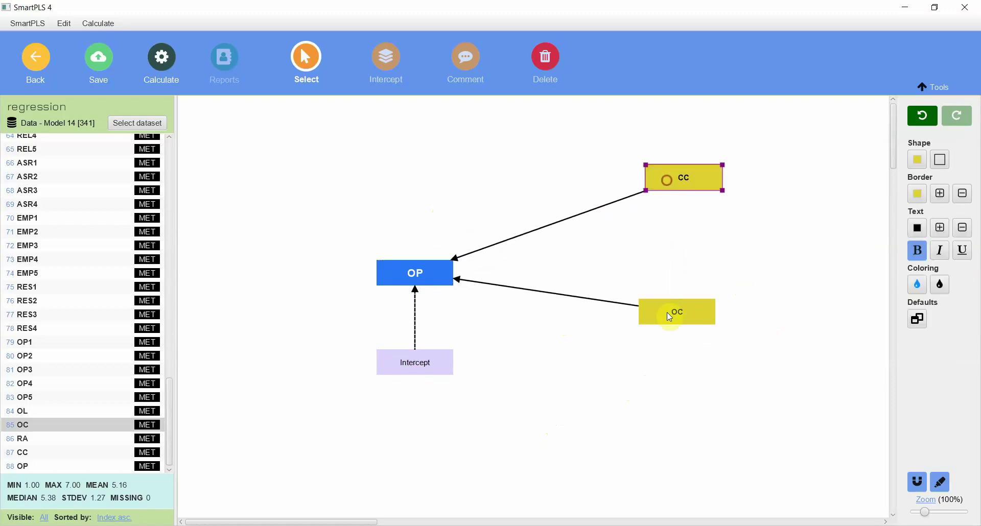
drag(667, 313, 676, 375)
click(610, 482)
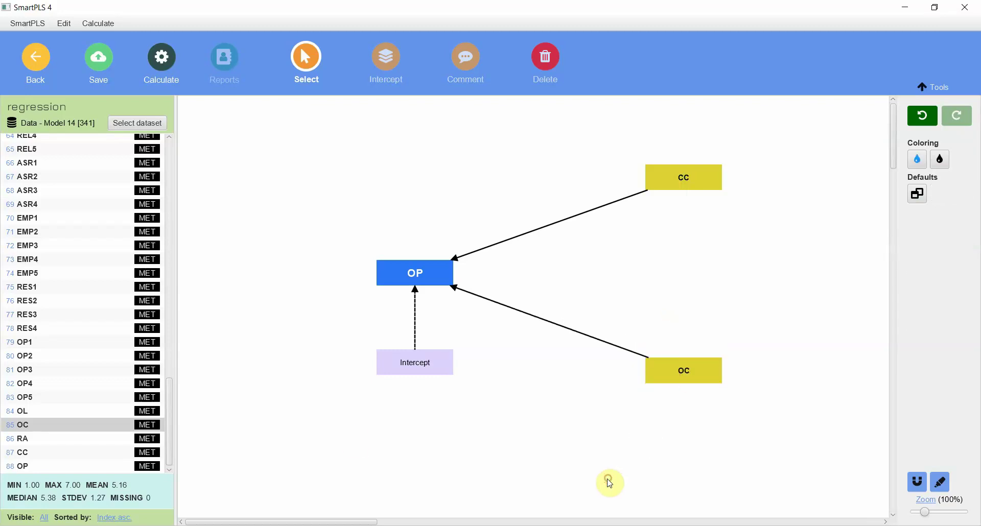
drag(400, 370, 411, 426)
click(353, 293)
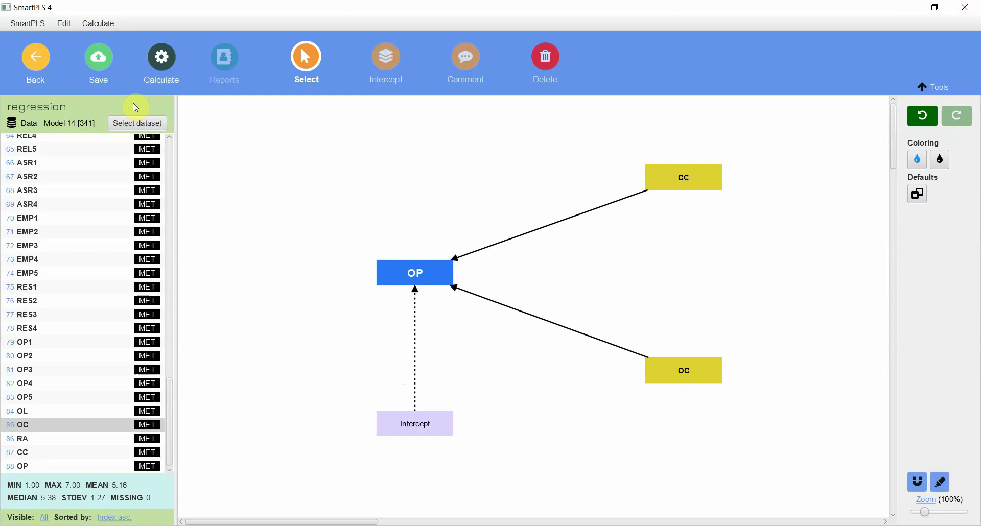
- Set up Regression analysis with two-tailed test, 0.05 significance and normal standard errors
click(175, 60)
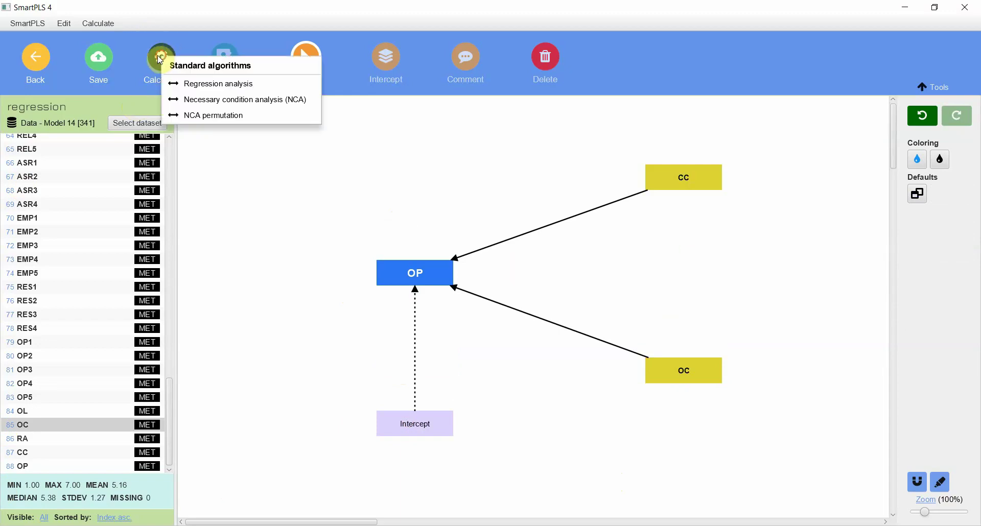
click(193, 81)
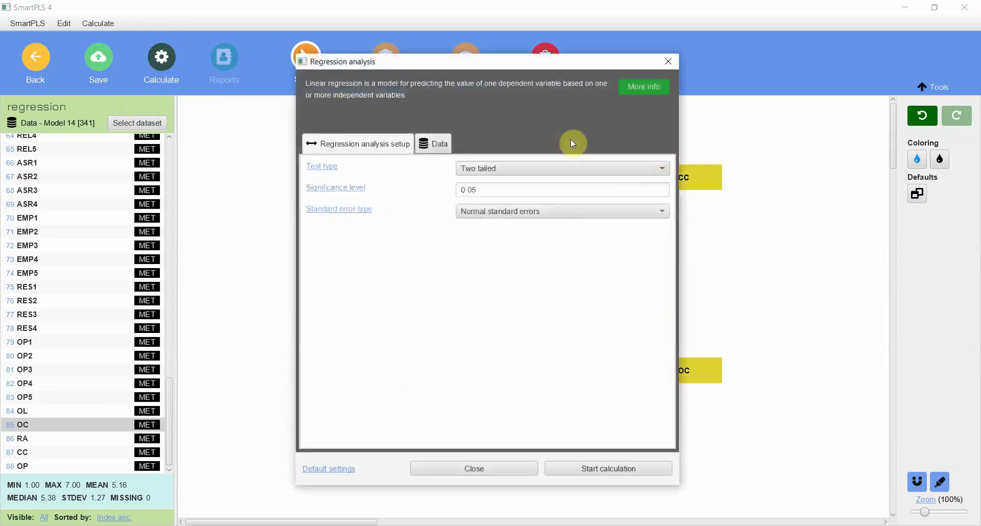
click(435, 143)
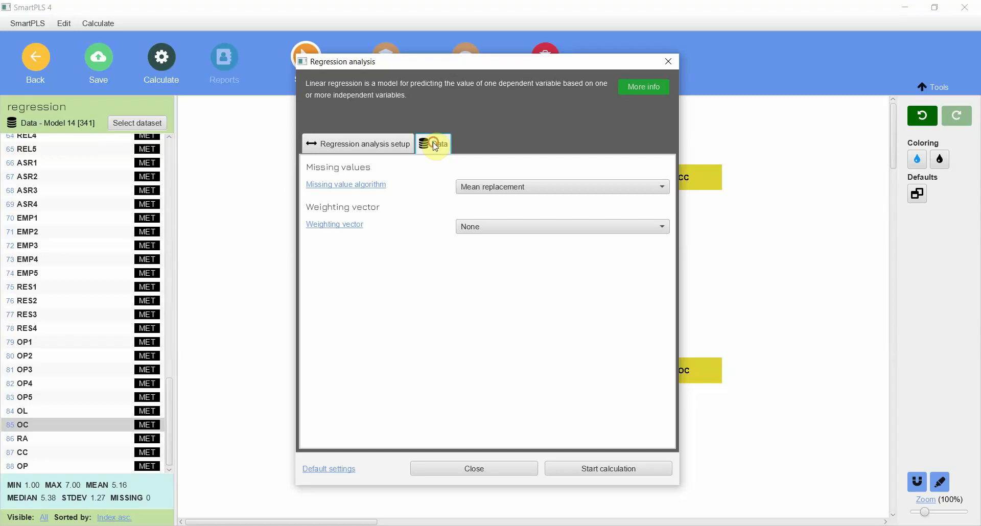
click(376, 145)
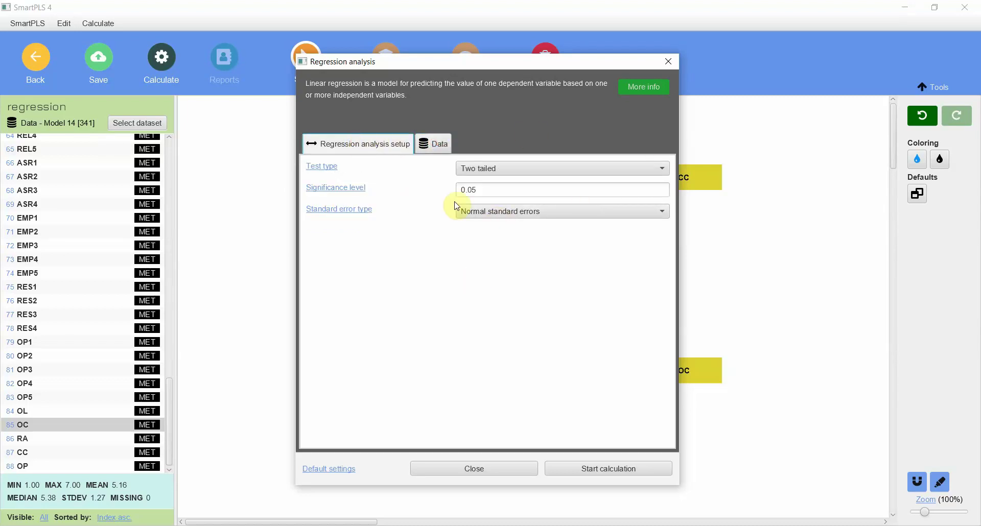
- Run the regression and inspect OP R-square 0.4313, CC 0.2866 and OC 0.4416
click(608, 469)
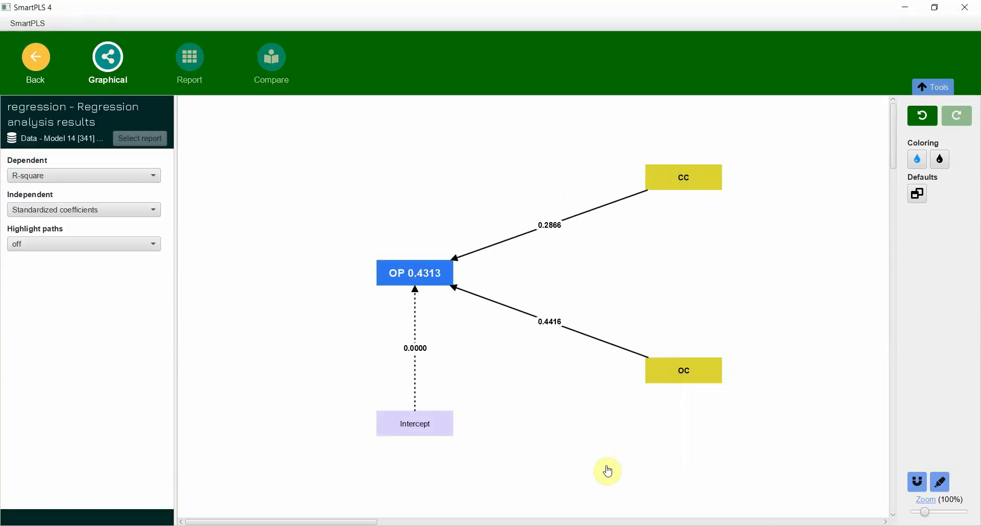
mouse_move(408, 291)
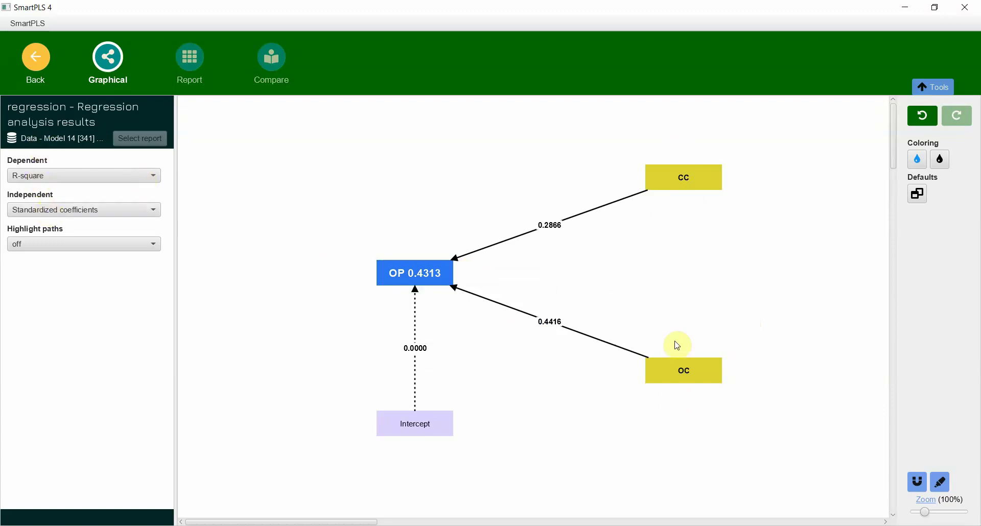
click(552, 329)
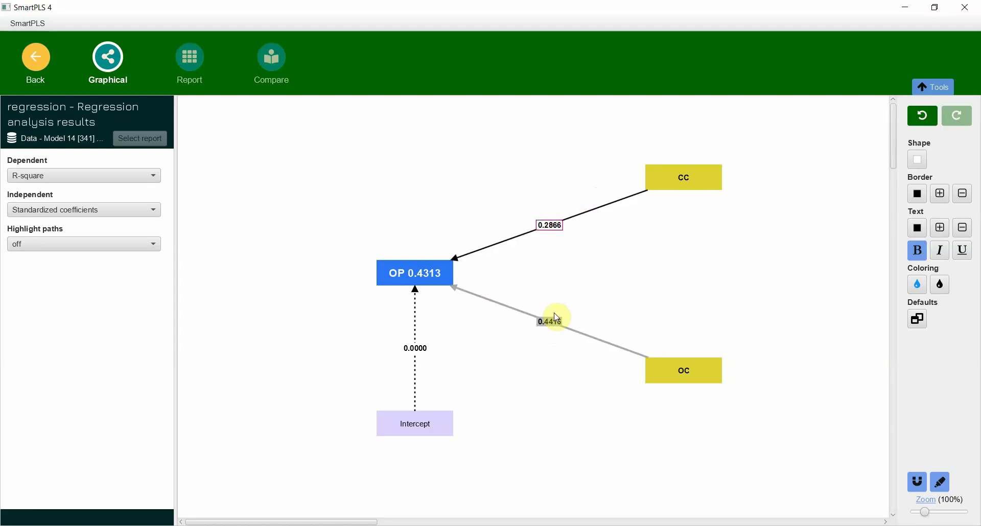
click(545, 231)
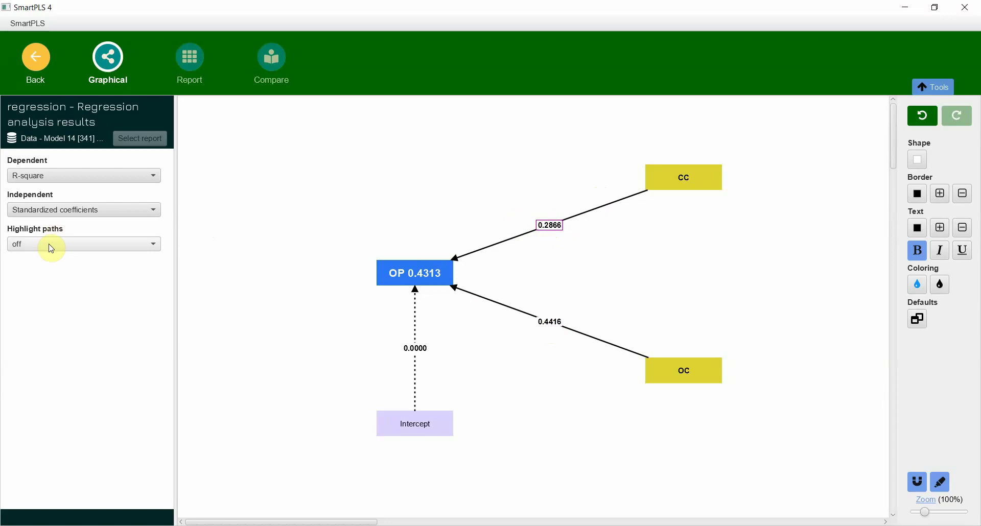
- Show OP's Durbin-Watson 1.7556 and unstandardized coefficients with p values (0.2917, 0.4530, 1.4809)
click(35, 176)
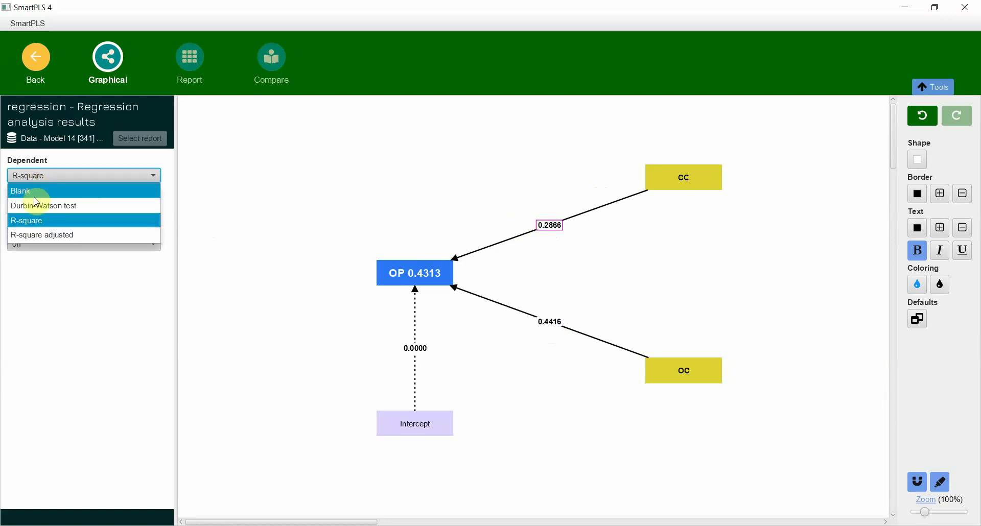
click(82, 207)
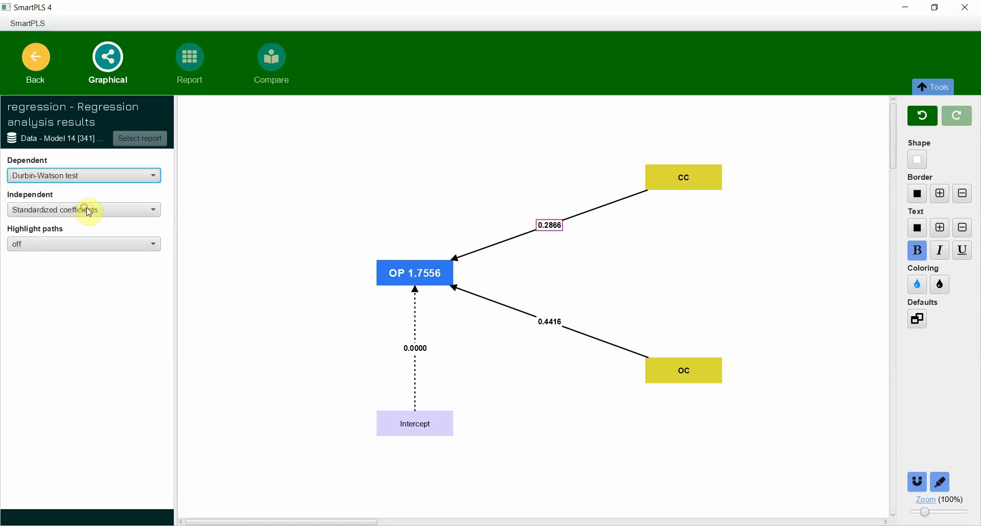
mouse_move(433, 276)
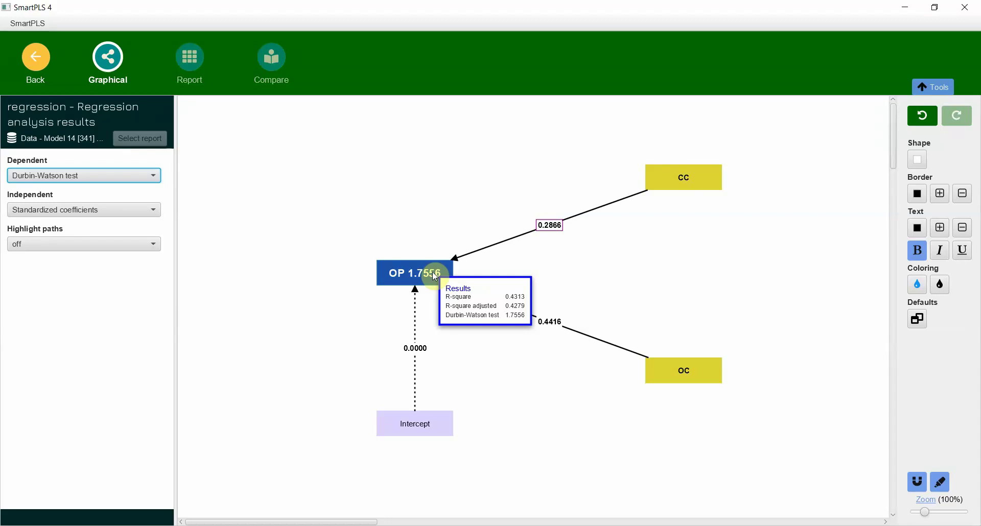
click(41, 209)
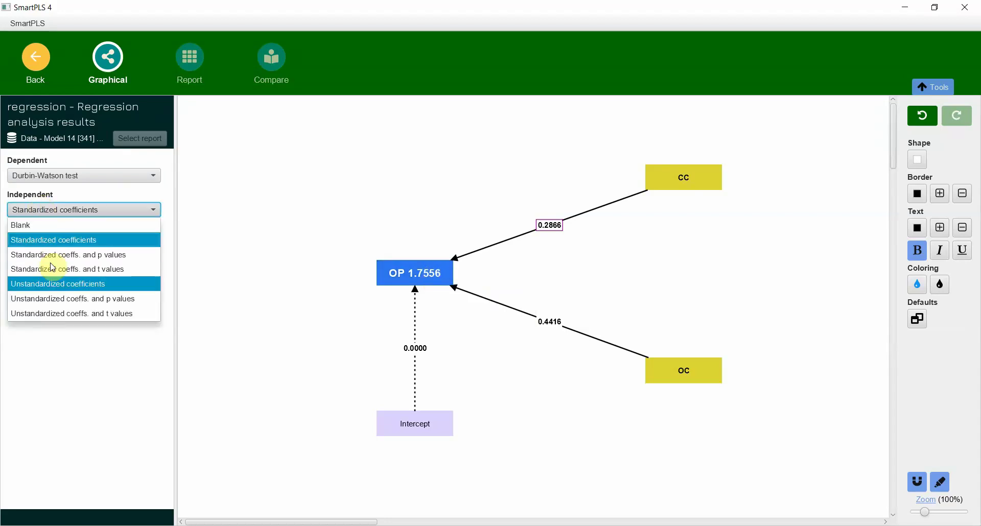
click(60, 298)
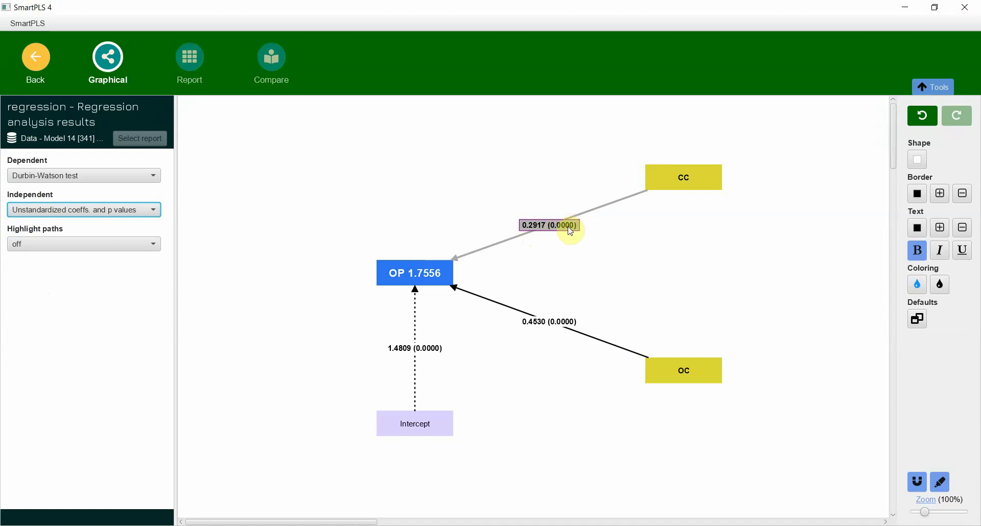
click(53, 209)
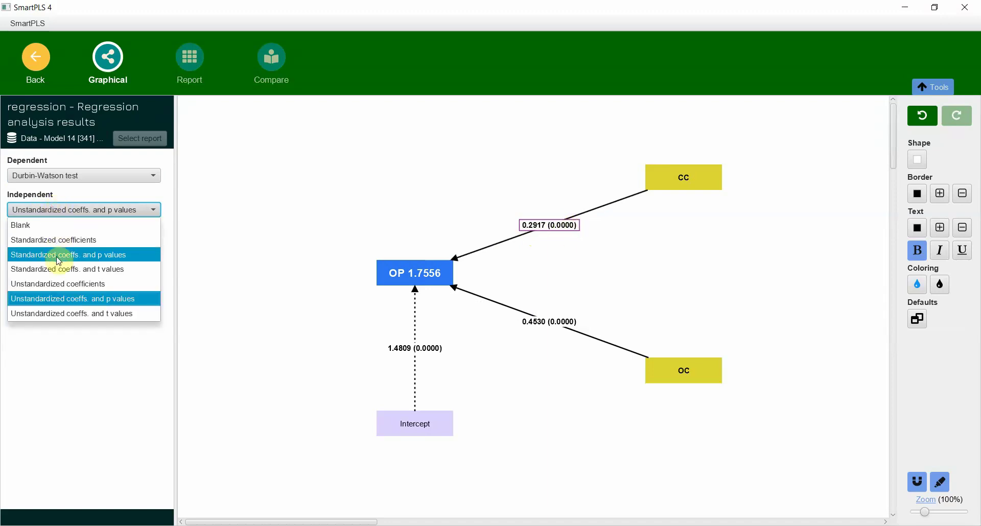
click(85, 254)
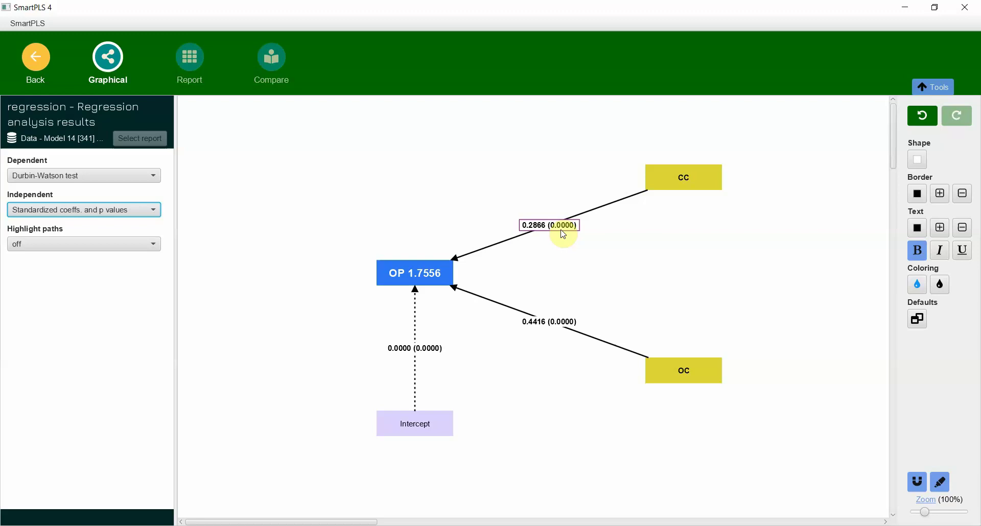
click(72, 207)
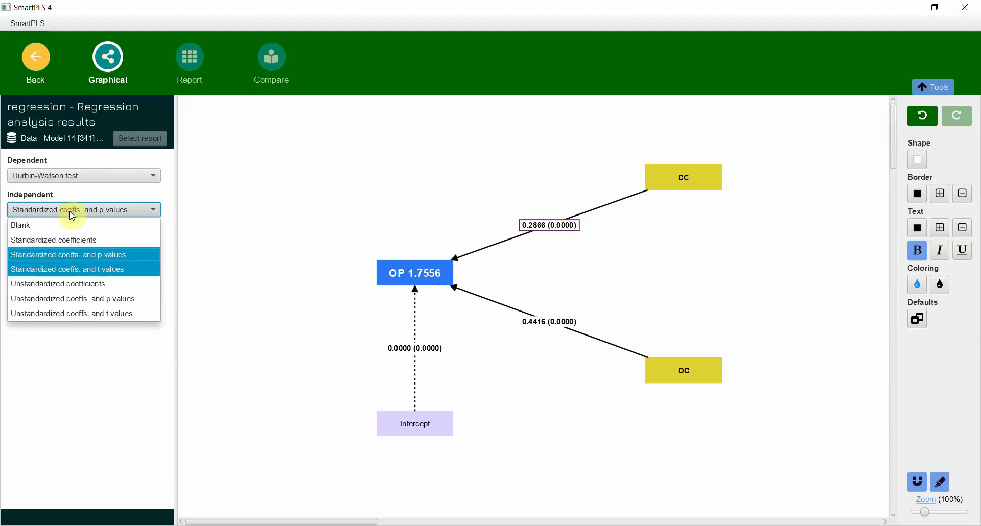
click(74, 298)
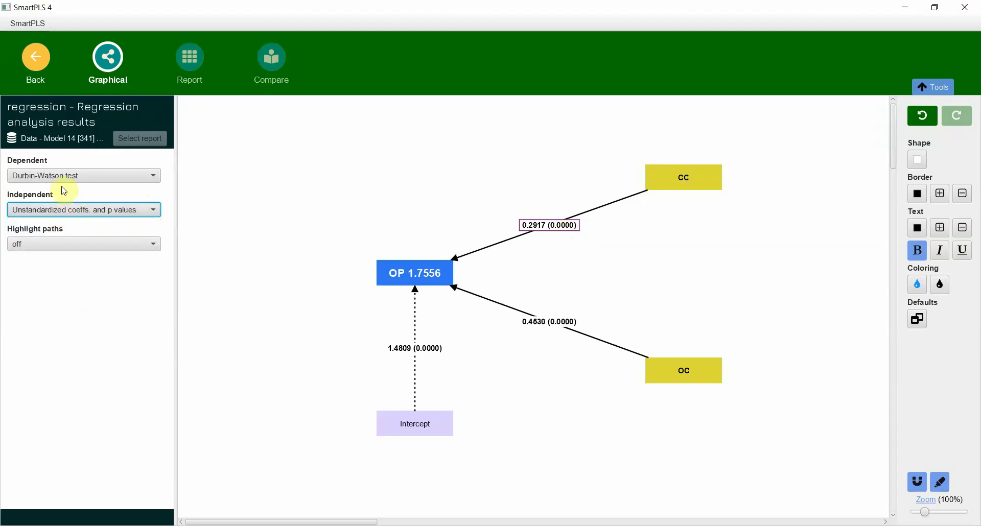
click(638, 410)
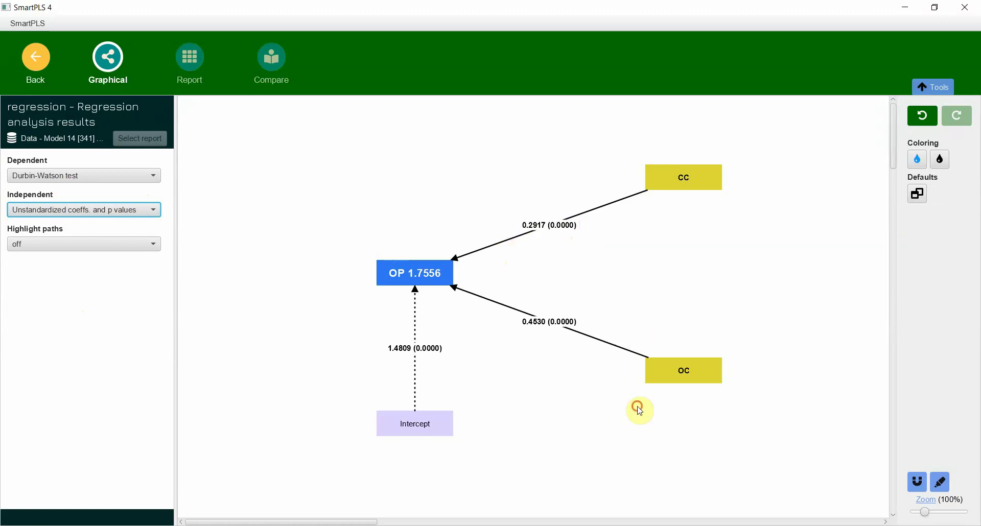
- Try exporting the diagram as an image, then dismiss the export prompt
right_click(372, 173)
click(390, 193)
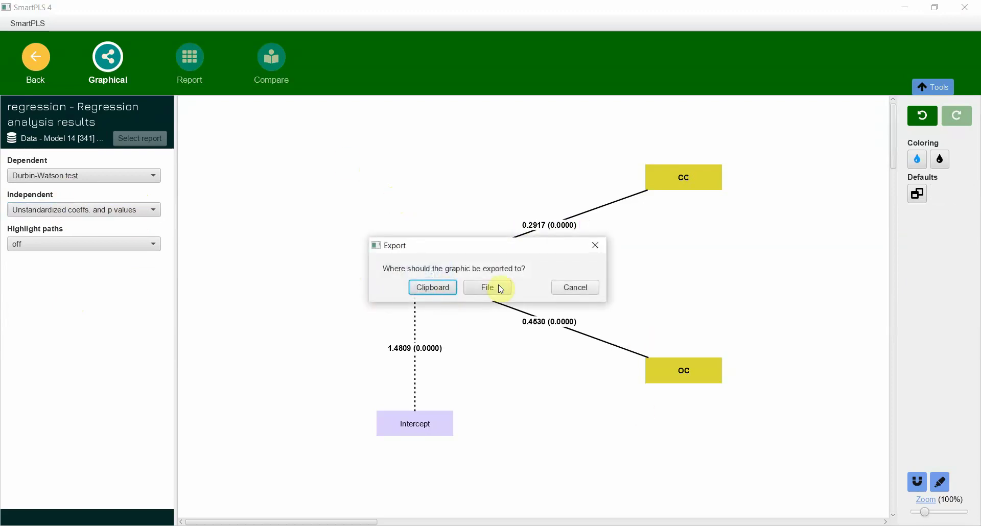
click(567, 287)
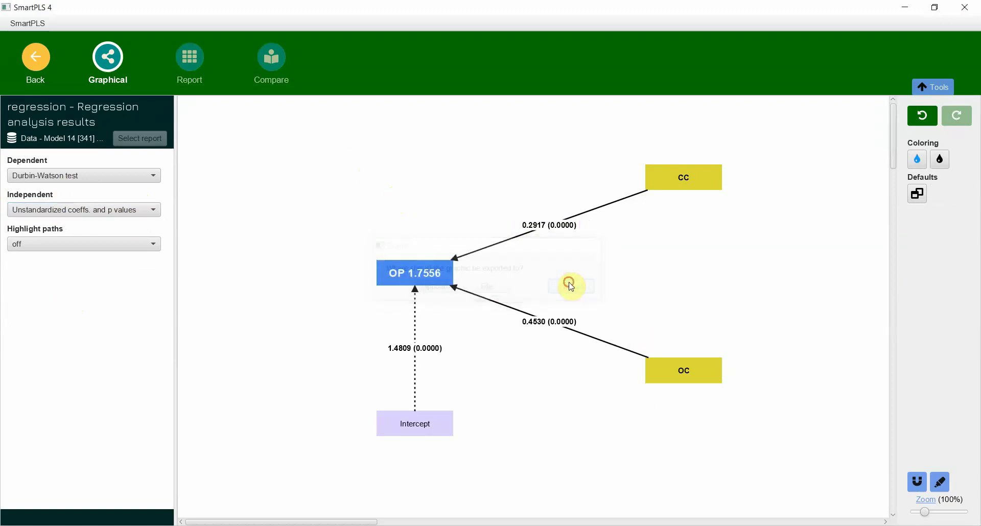
- Review Summary coefficients, Summary ANOVA (regression SS 250.3892), unstandardized and standardized coefficients tables
click(190, 65)
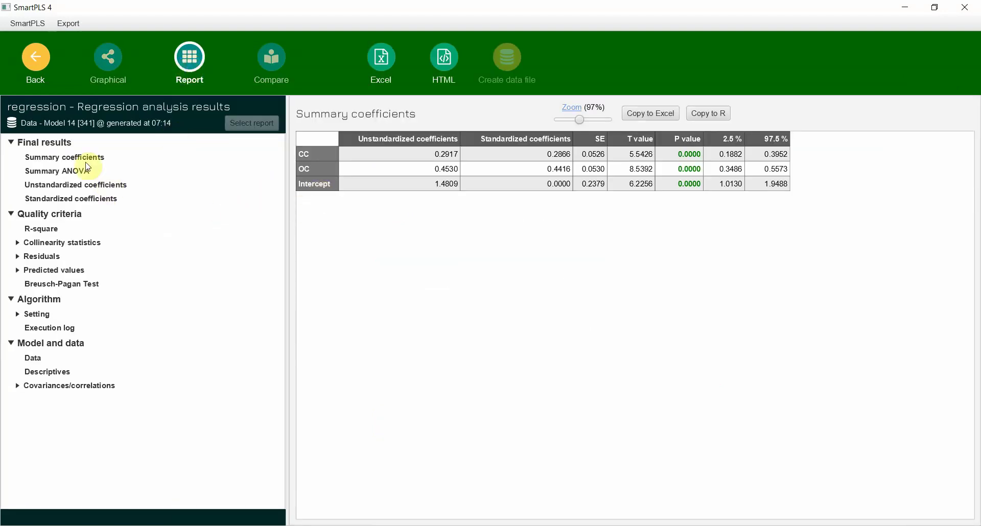
click(49, 159)
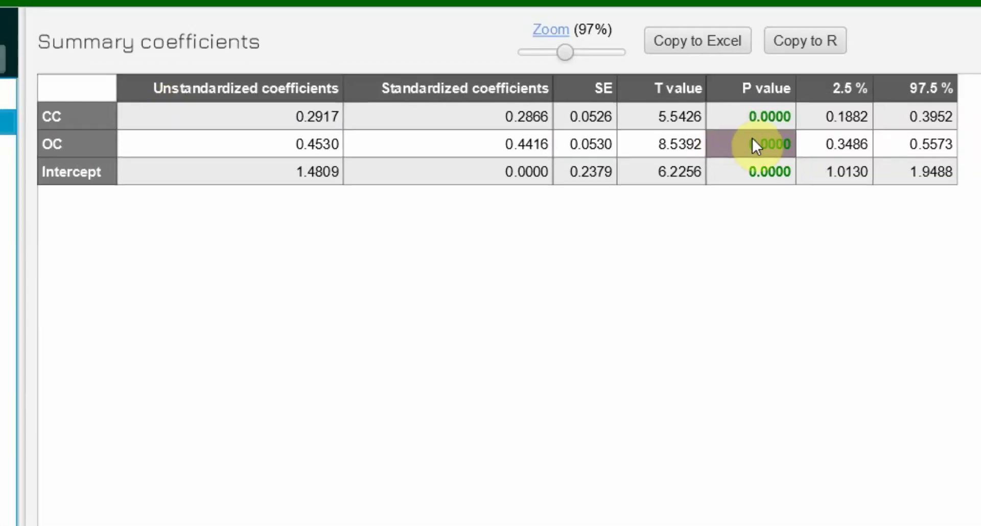
click(164, 168)
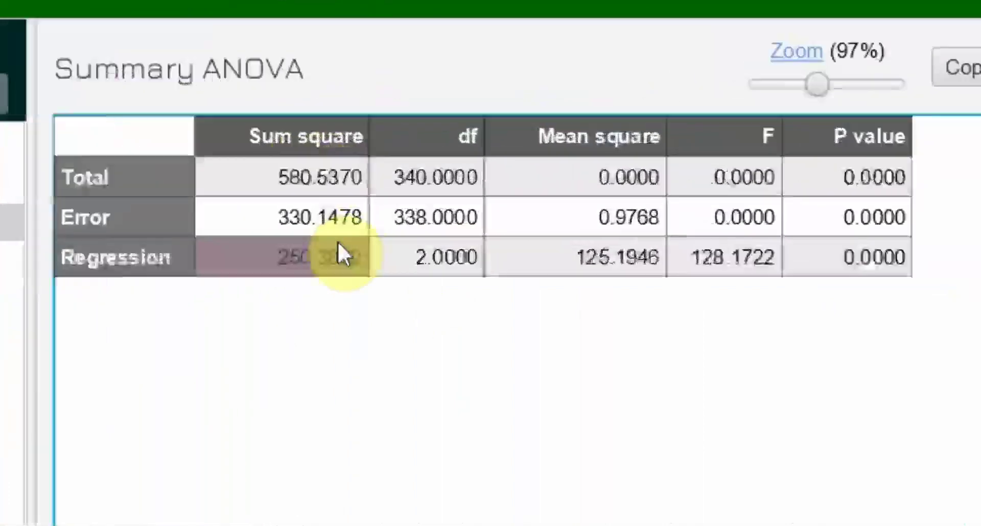
click(748, 267)
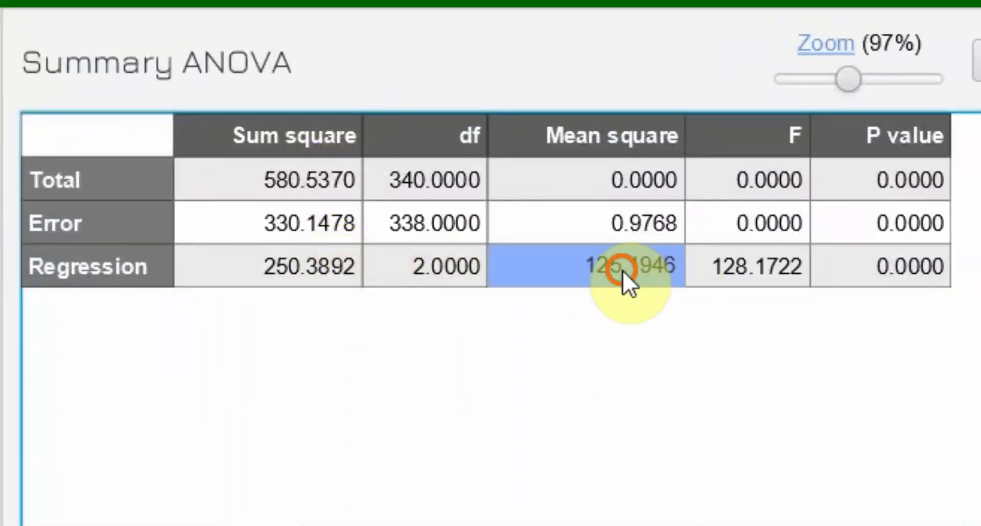
click(297, 266)
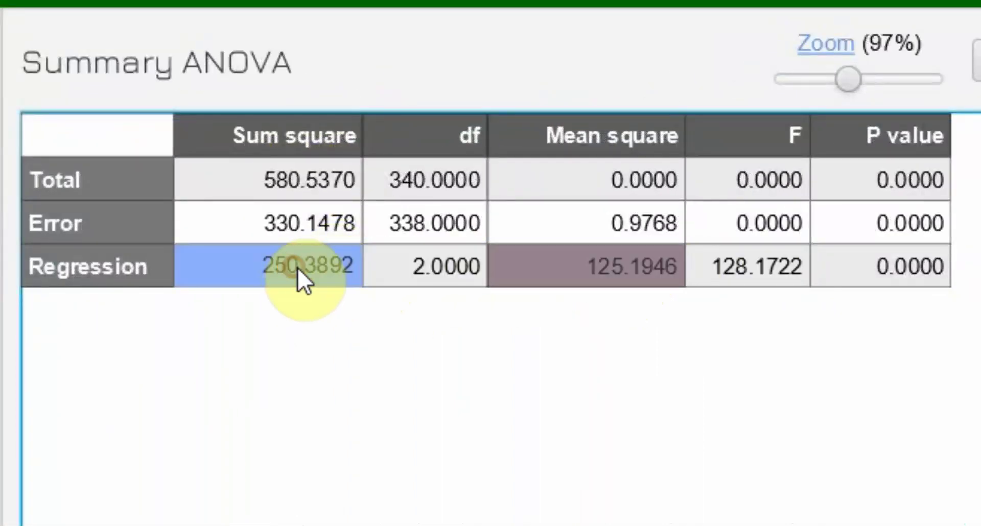
click(874, 286)
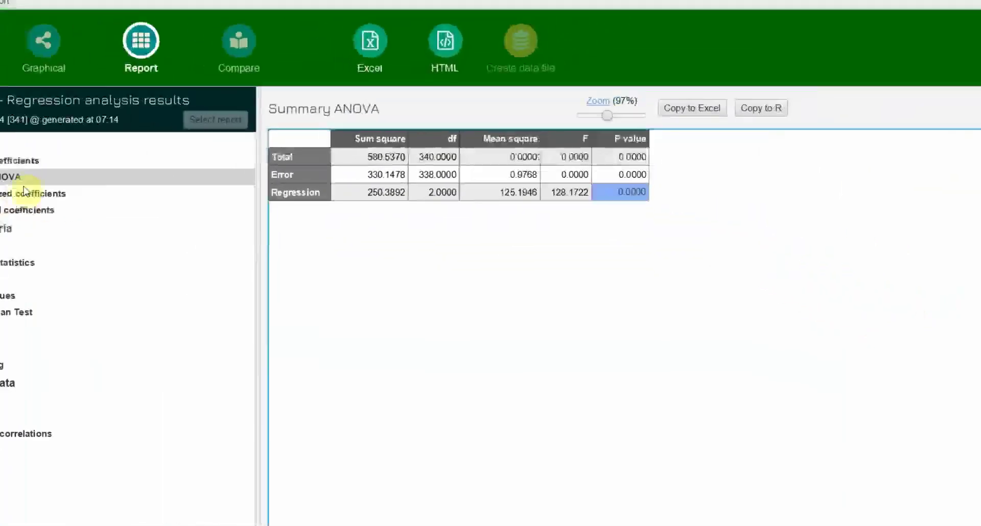
click(24, 191)
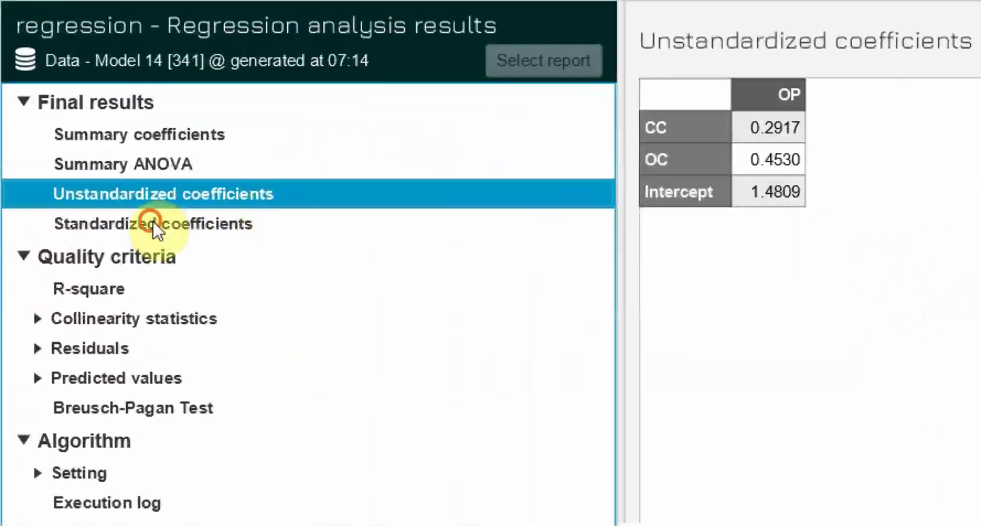
click(152, 222)
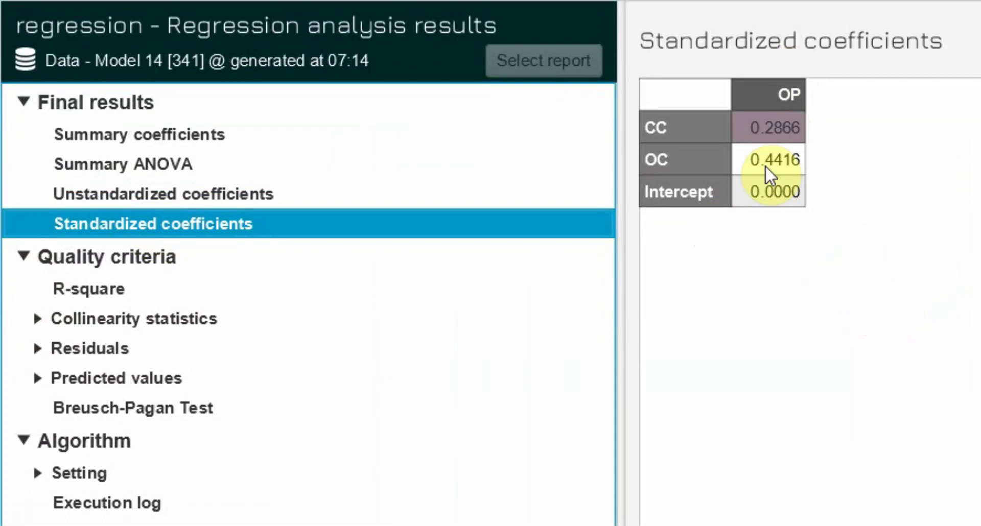
- Review the R-square results and the VIF values for CC and OC
click(96, 296)
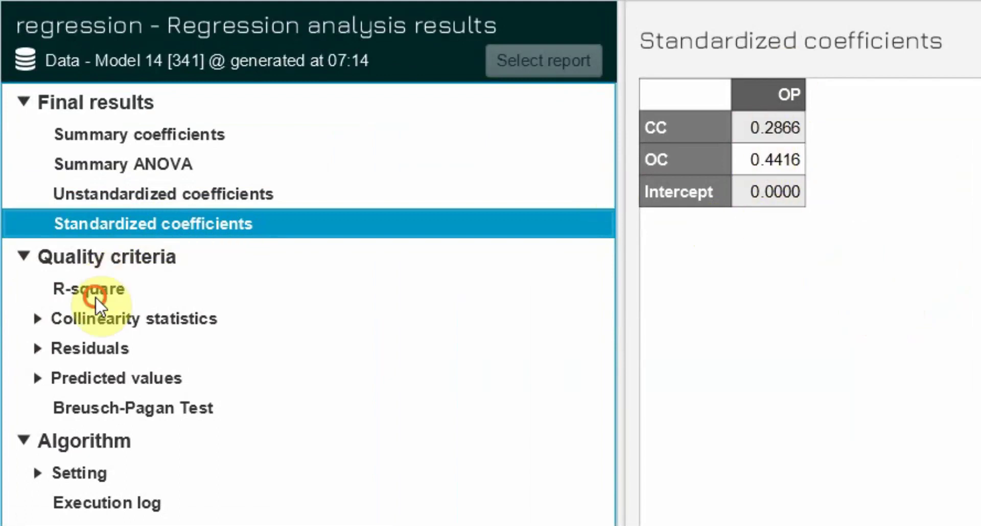
click(179, 308)
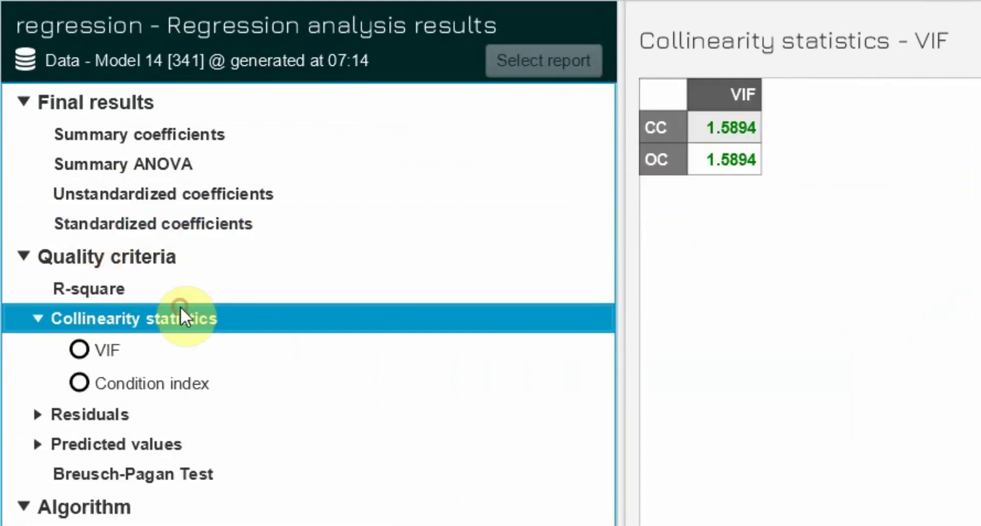
click(155, 348)
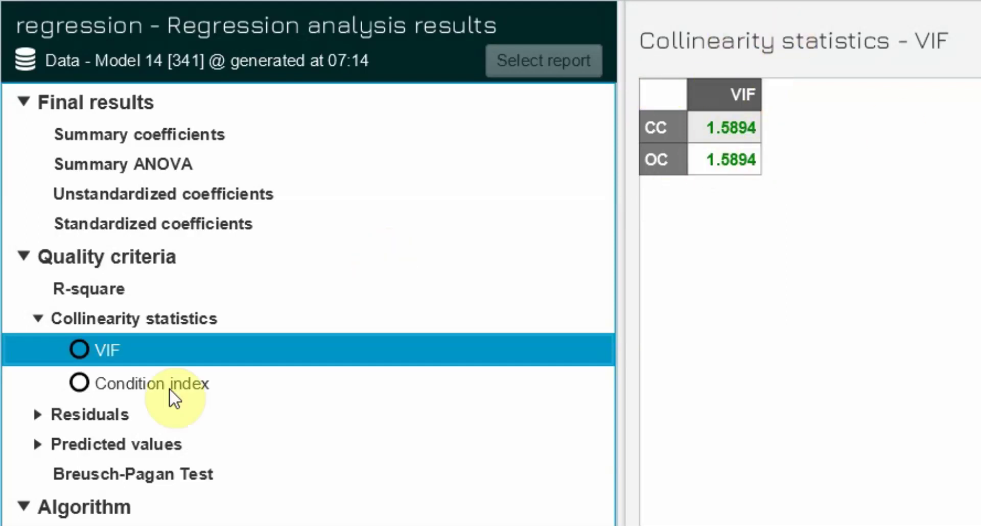
- Check the residual QQ plot, histogram, values and Breusch-Pagan Test, then return to Summary coefficients
click(113, 419)
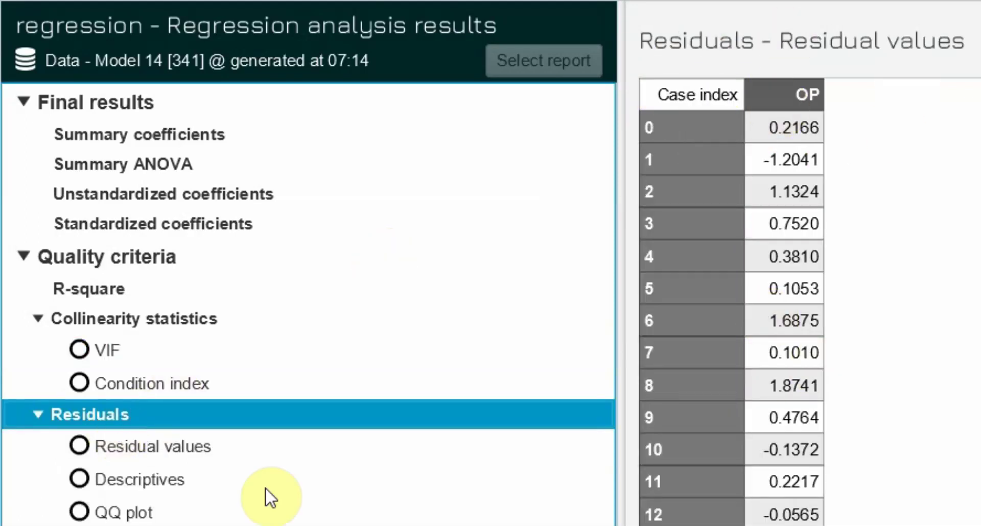
click(154, 512)
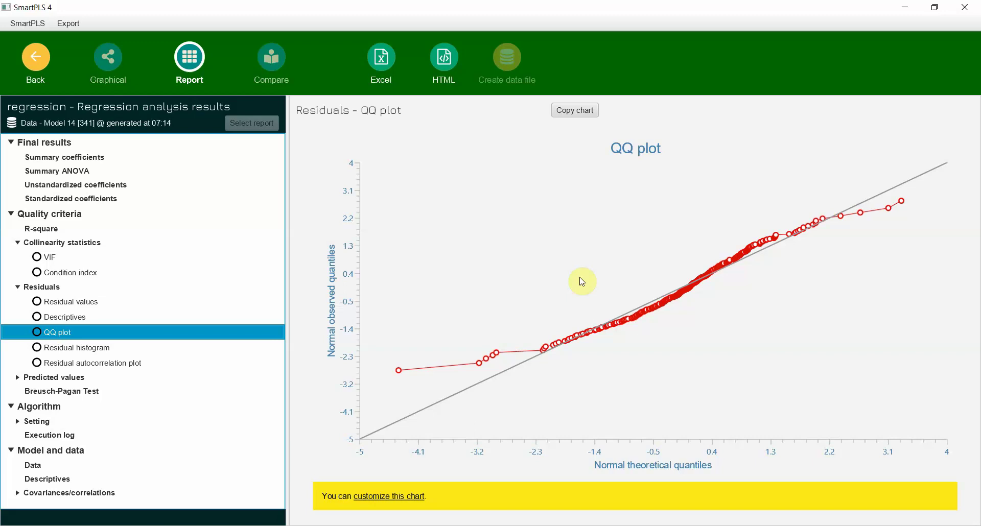
click(69, 348)
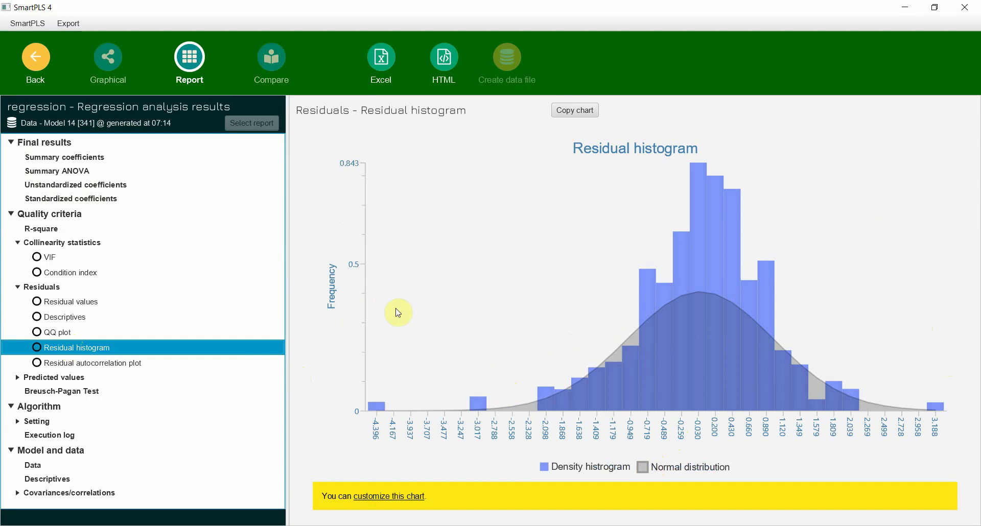
key(Up)
key(Up)
key(Up)
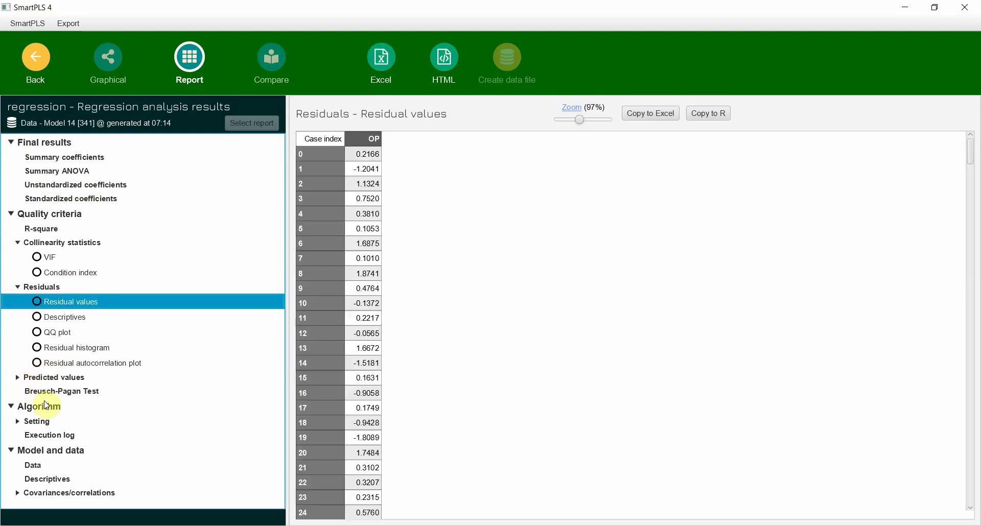
click(43, 392)
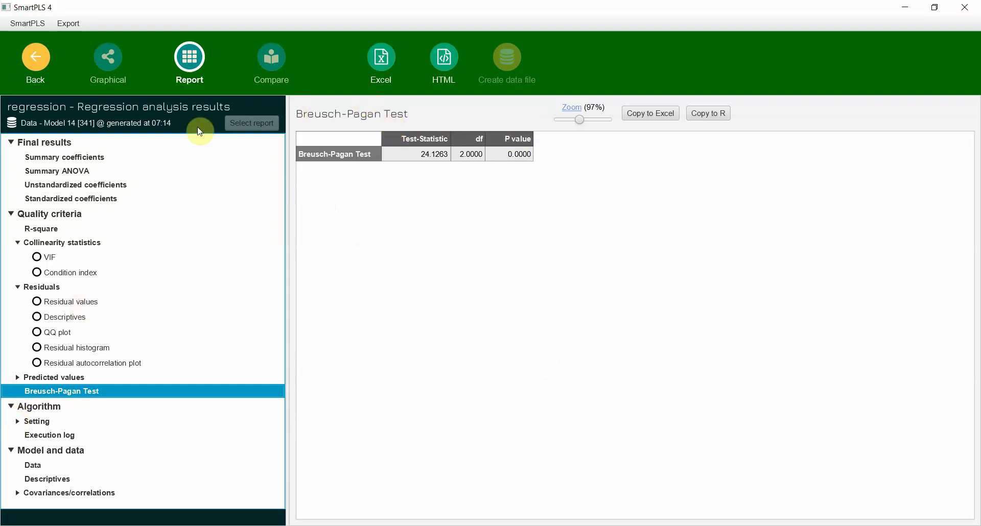
click(31, 156)
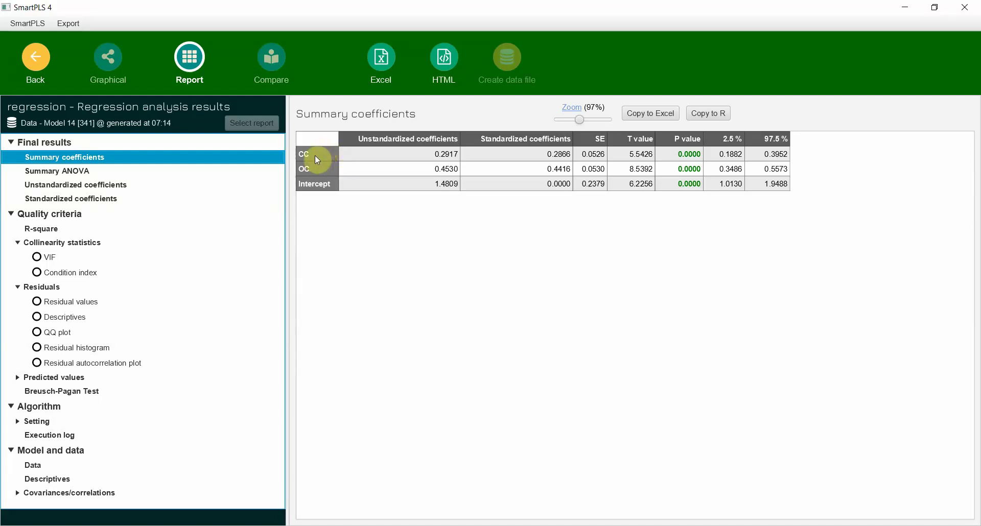
- In SPSS, run Linear Regression with OP dependent and CC, OC independent
click(560, 525)
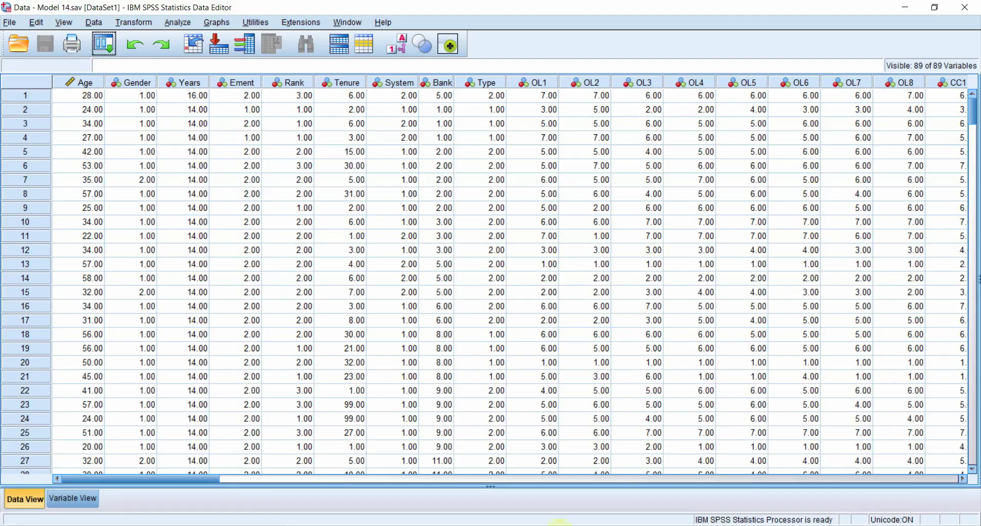
click(177, 22)
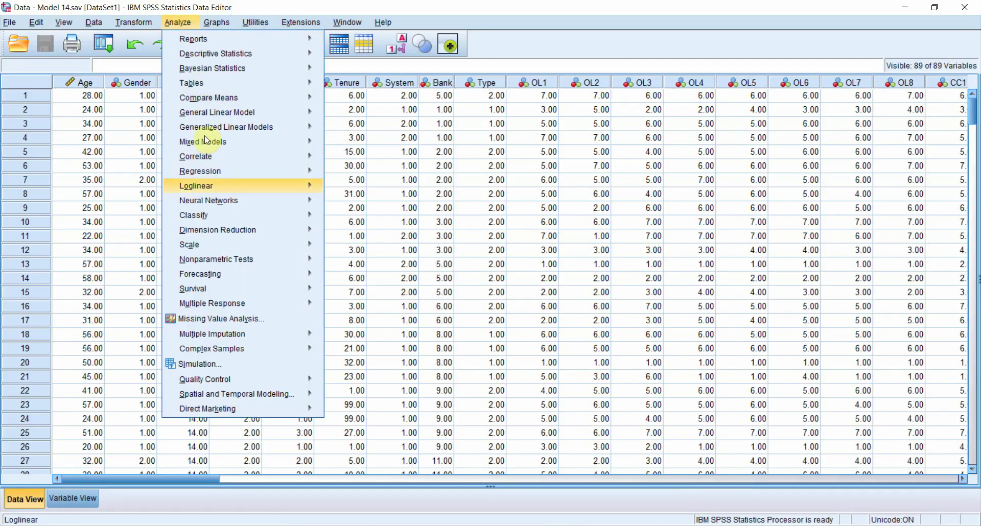
click(225, 174)
click(351, 190)
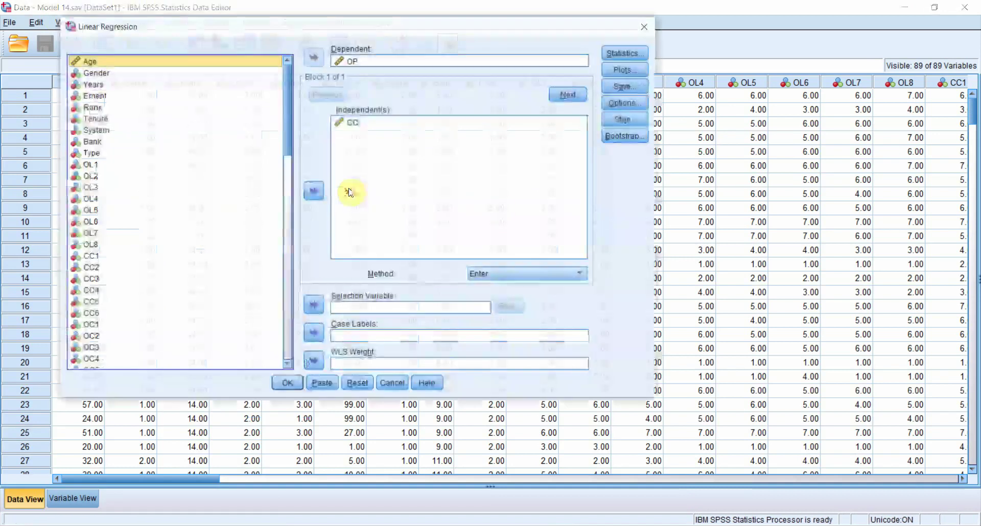
click(363, 123)
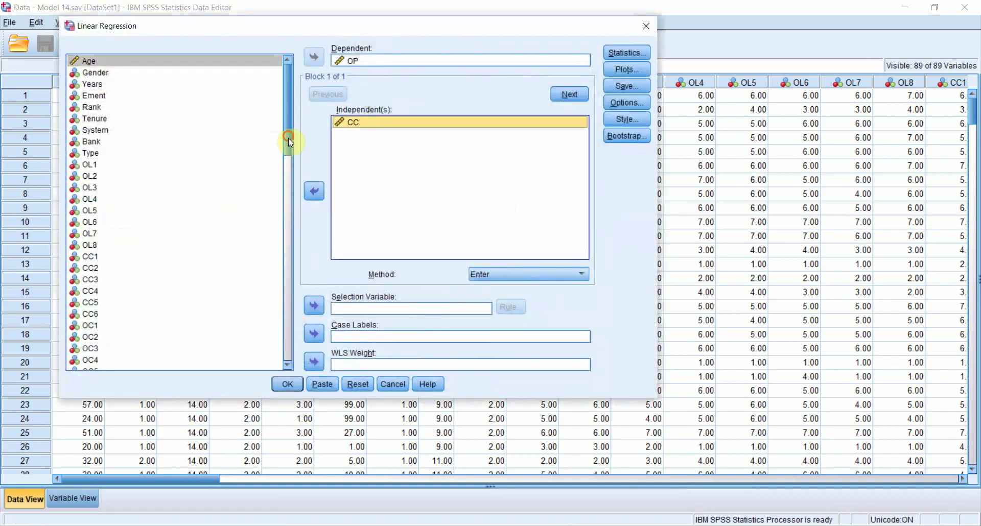
drag(288, 138, 295, 376)
click(90, 342)
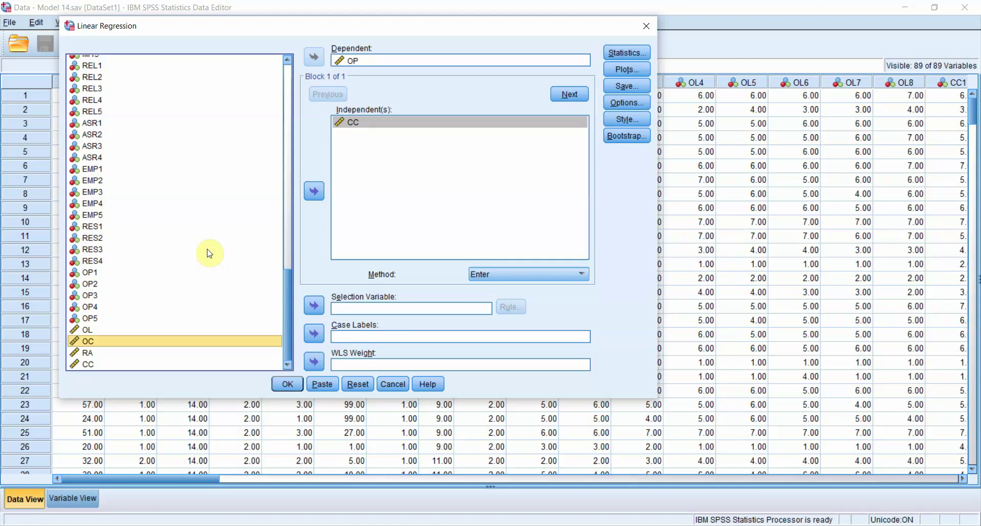
click(314, 191)
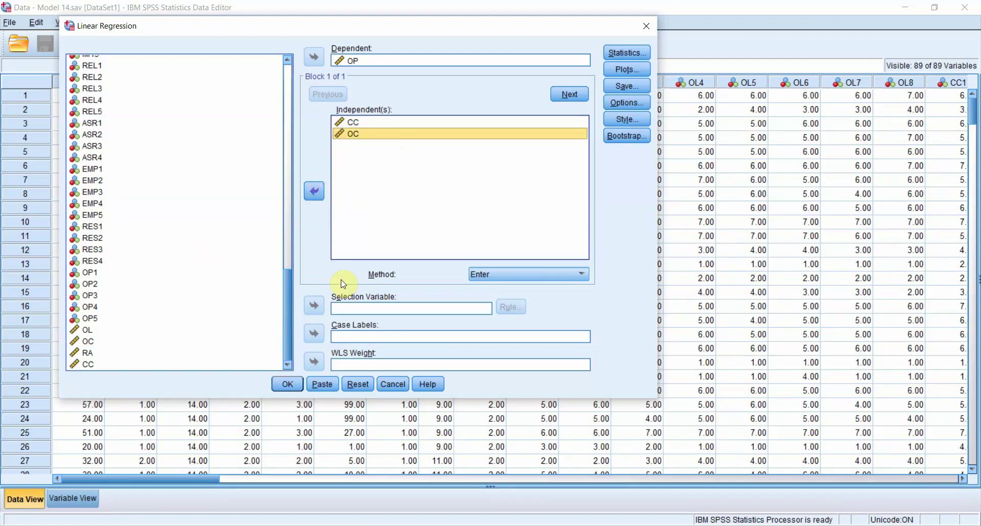
click(288, 384)
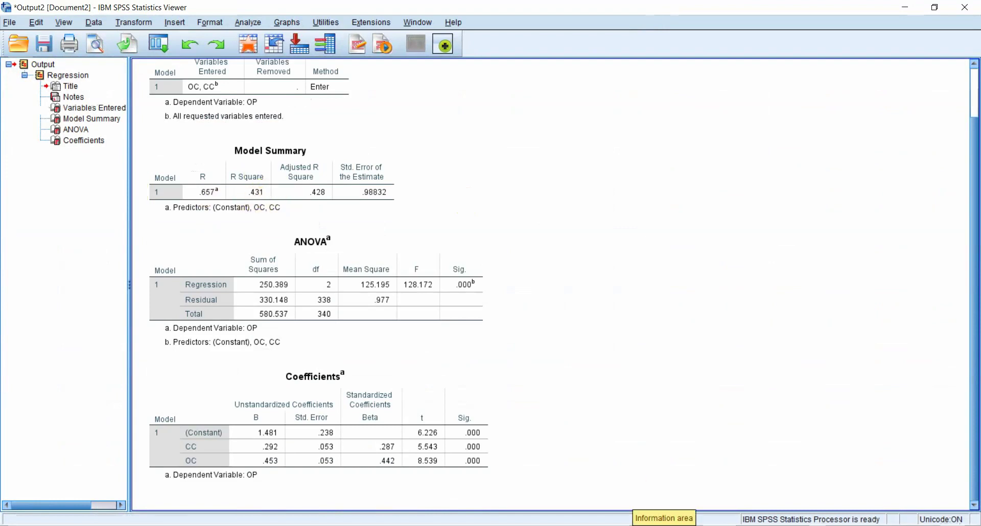
- Back in SmartPLS, show OP's R-square 0.4313 on the graphical path diagram
key(alt+Tab)
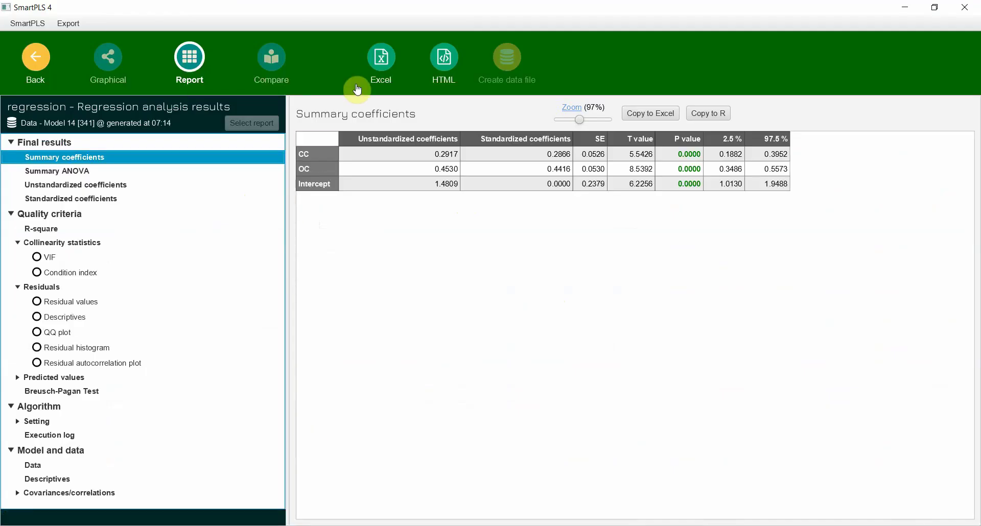
click(107, 57)
mouse_move(403, 268)
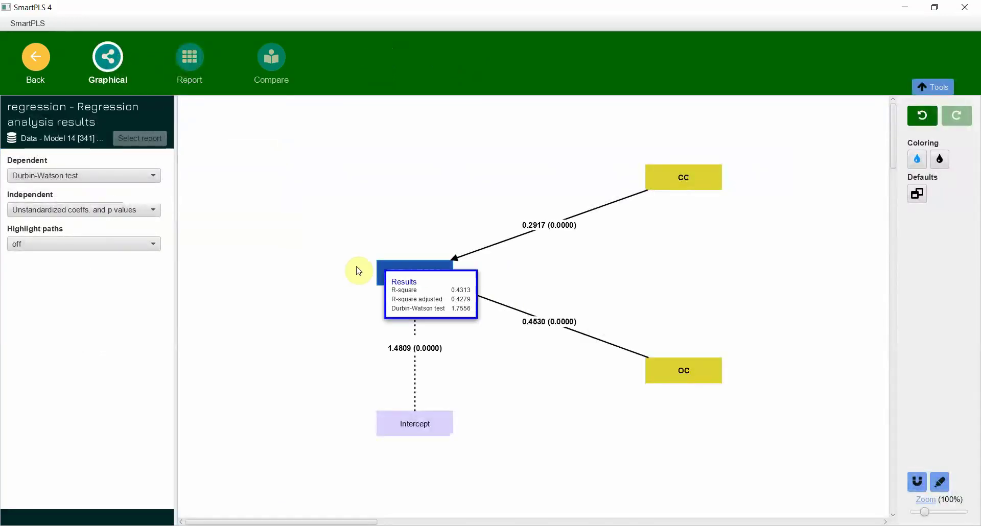
click(99, 175)
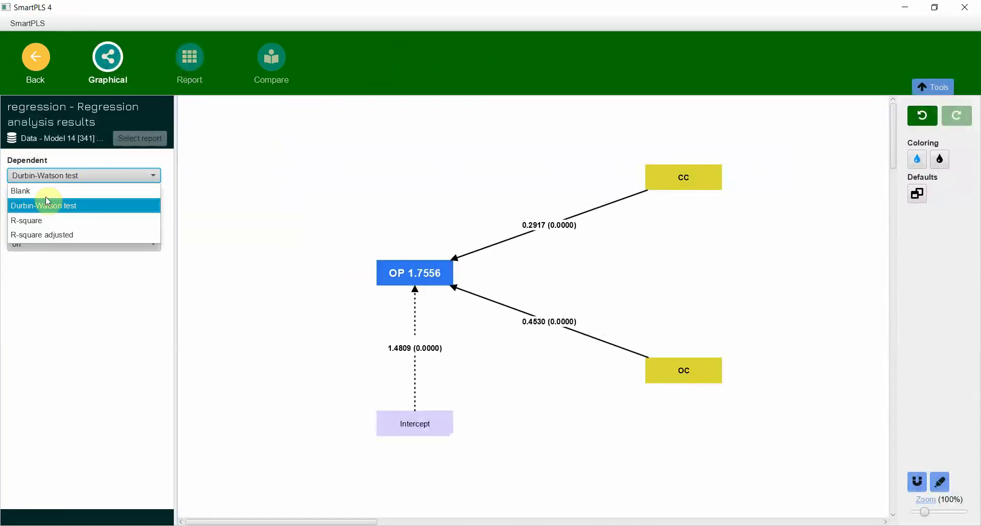
click(31, 220)
- Compare the SPSS output with SmartPLS Summary ANOVA and Summary coefficients tables
mouse_move(422, 271)
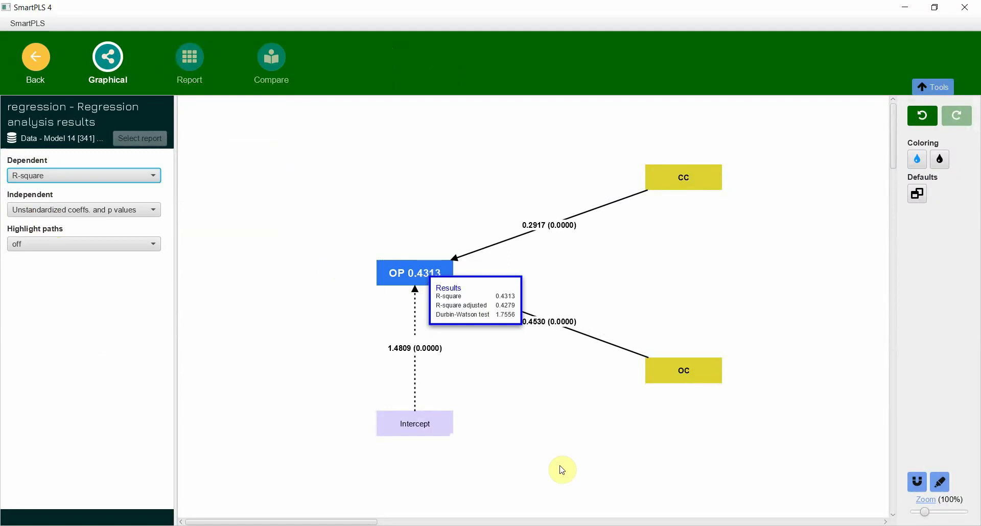
click(639, 472)
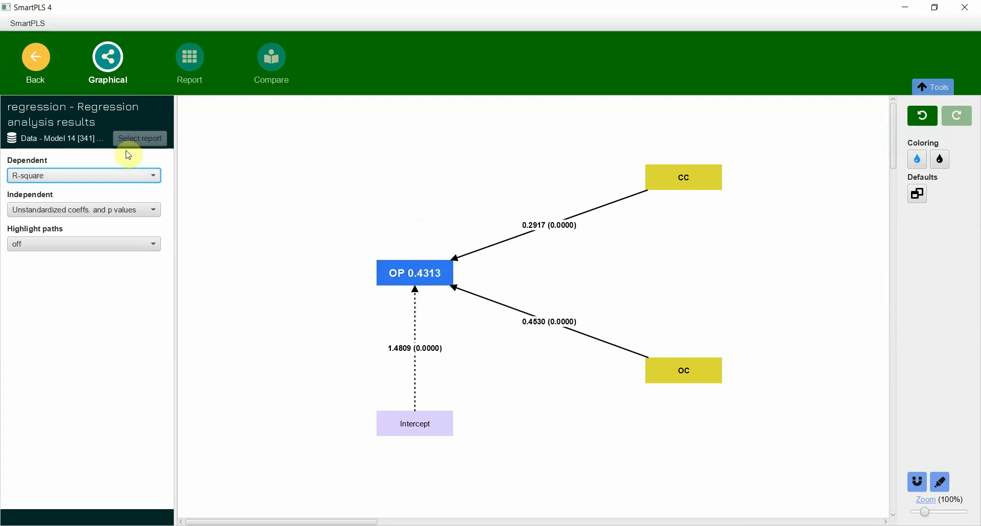
click(72, 176)
click(169, 61)
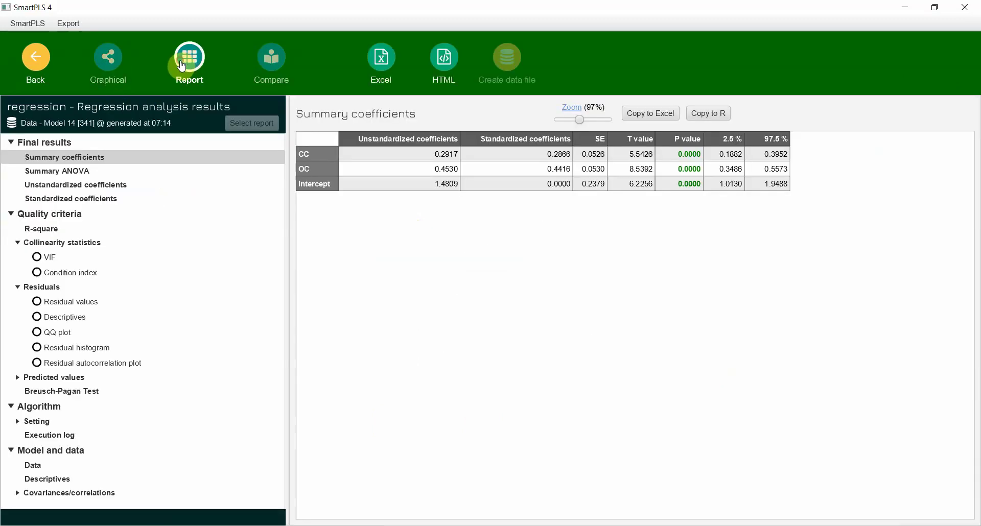
click(58, 171)
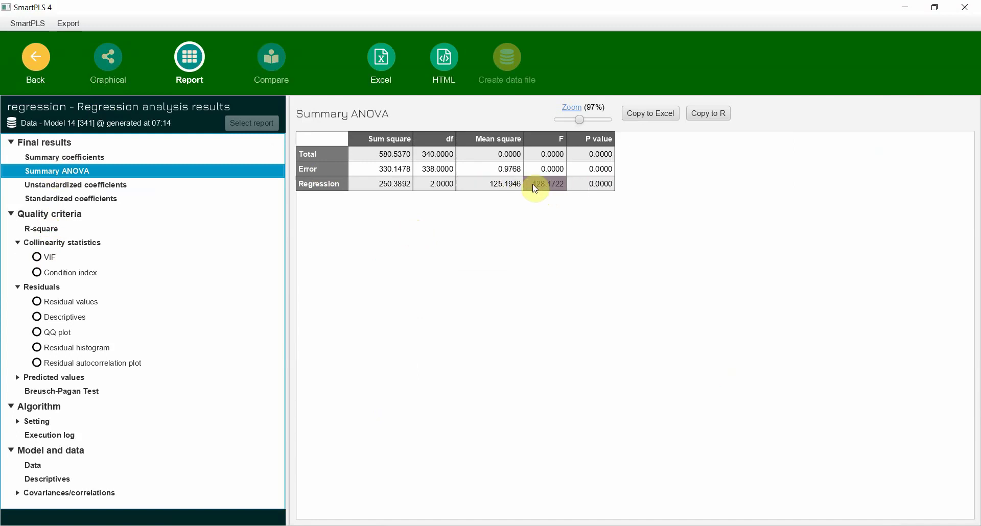
click(94, 158)
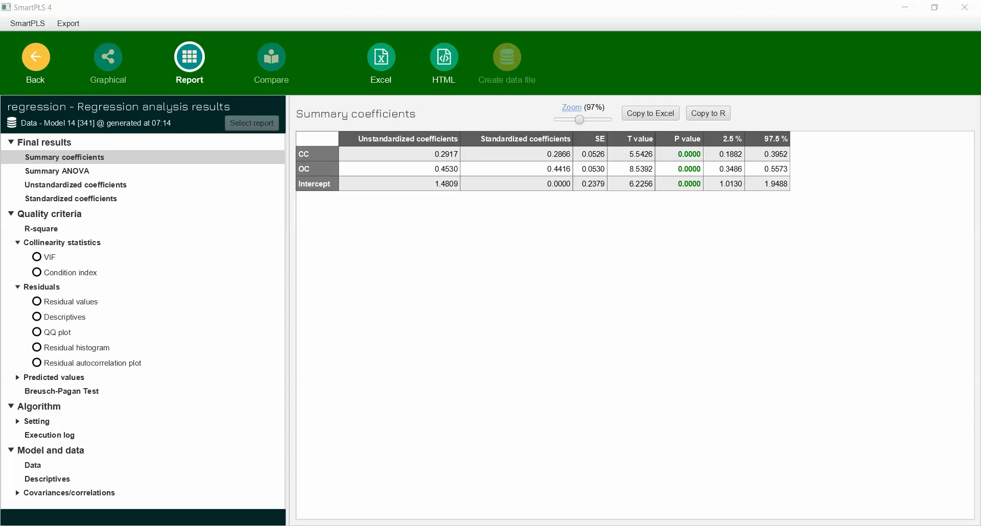
- Compare the SPSS Coefficients (Constant 1.481, CC .292, OC .453) against the SmartPLS coefficients table
mouse_move(618, 525)
click(601, 478)
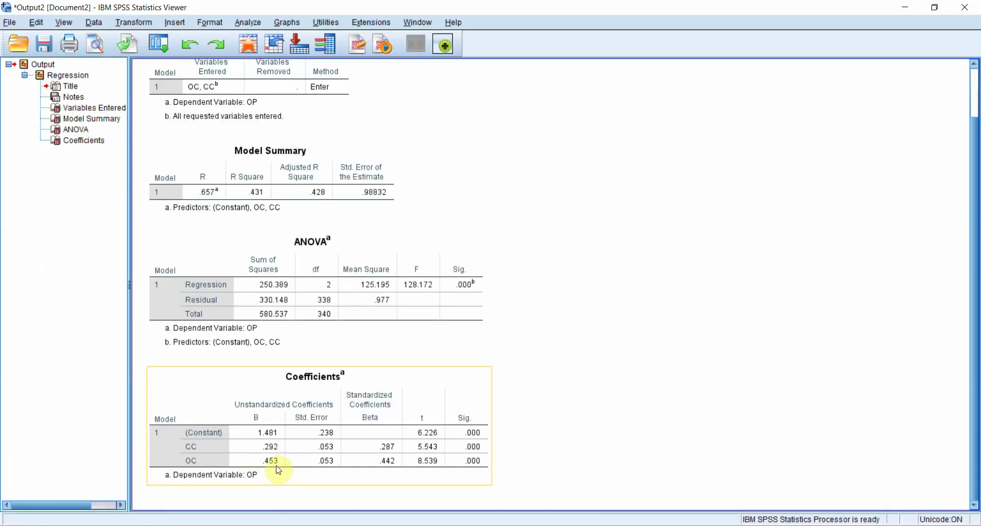
click(551, 478)
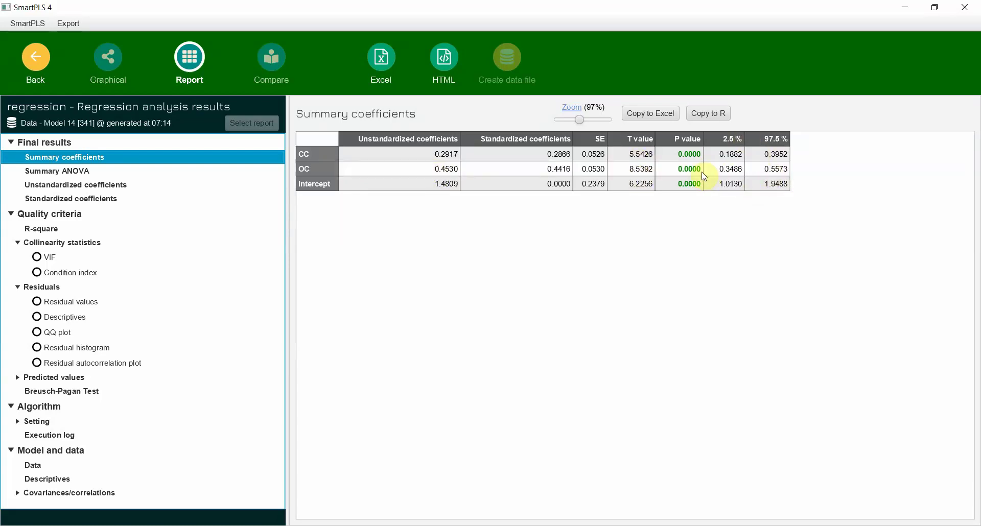
mouse_move(594, 515)
click(631, 478)
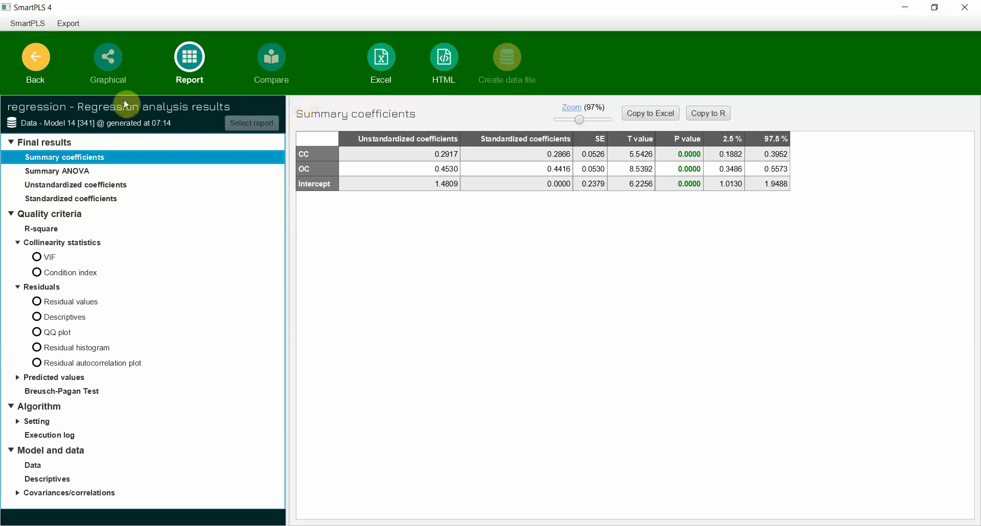
- Display the SmartPLS path diagram with OP R-square 0.4313, CC path 0.2917 and OC path 0.4530
click(119, 71)
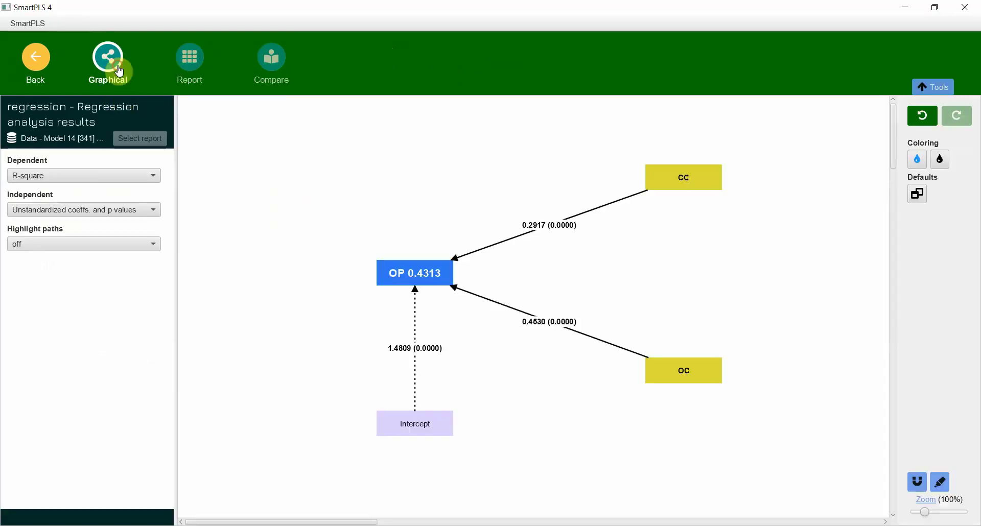